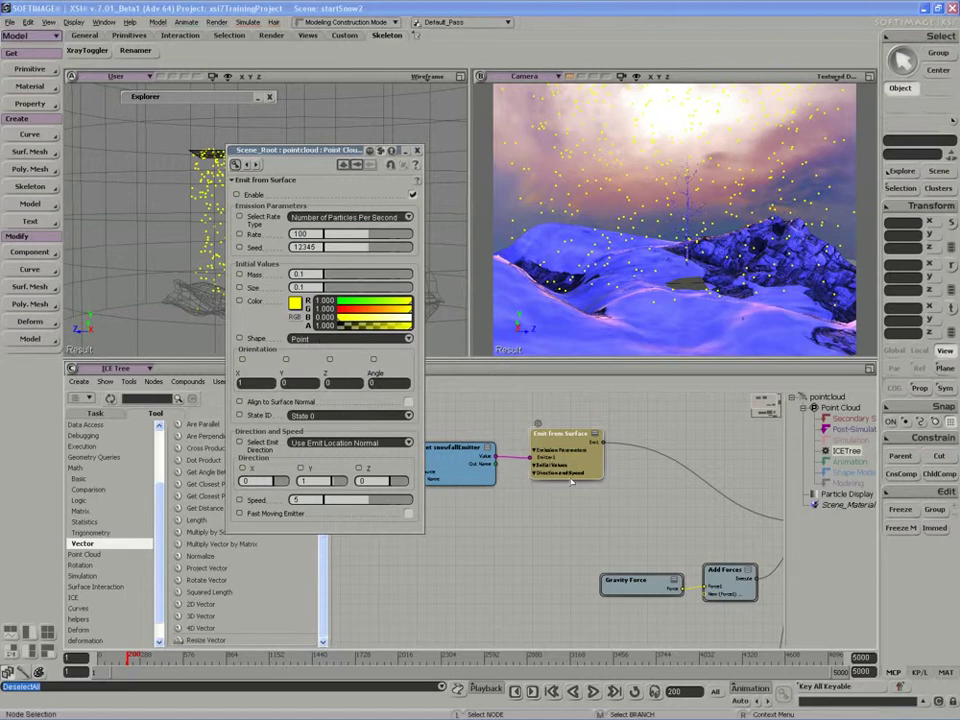
Step: Expand the Emit from Surface node to show its ports, and set the particle shape to Sphere with a size of 1.54
click(595, 434)
key(s)
drag(564, 467, 572, 459)
middle_drag(572, 459, 540, 510)
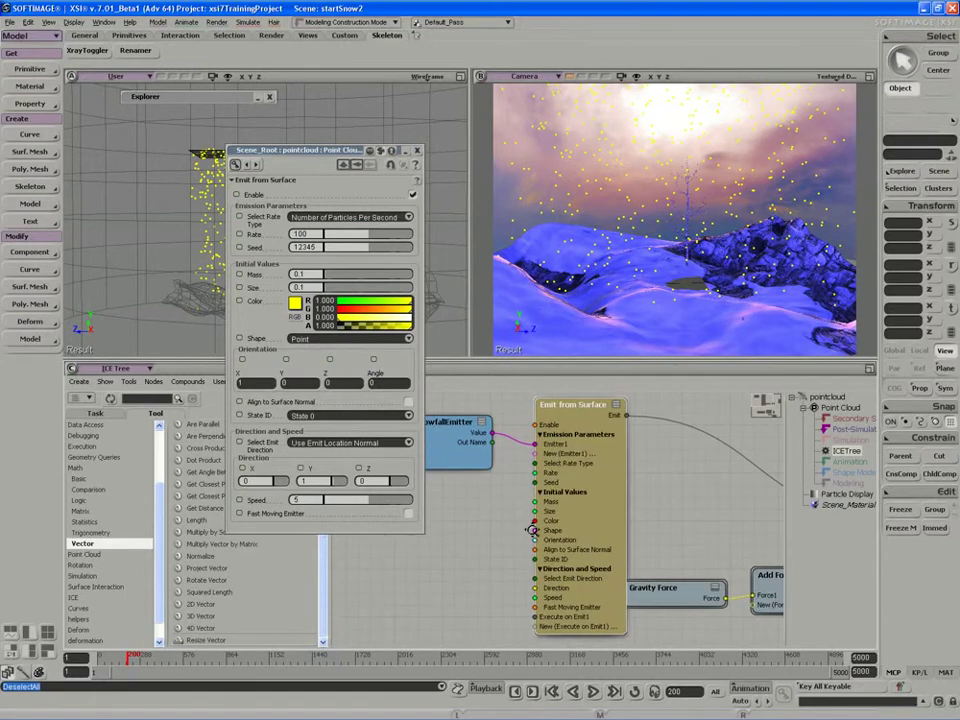
key(s)
drag(560, 490, 560, 507)
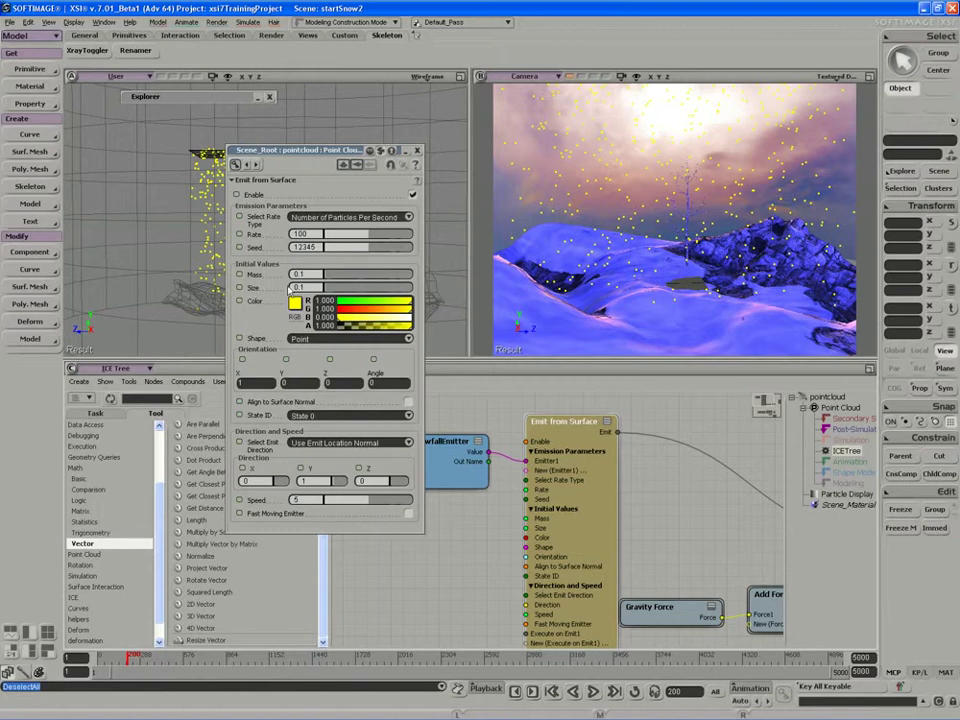
click(313, 341)
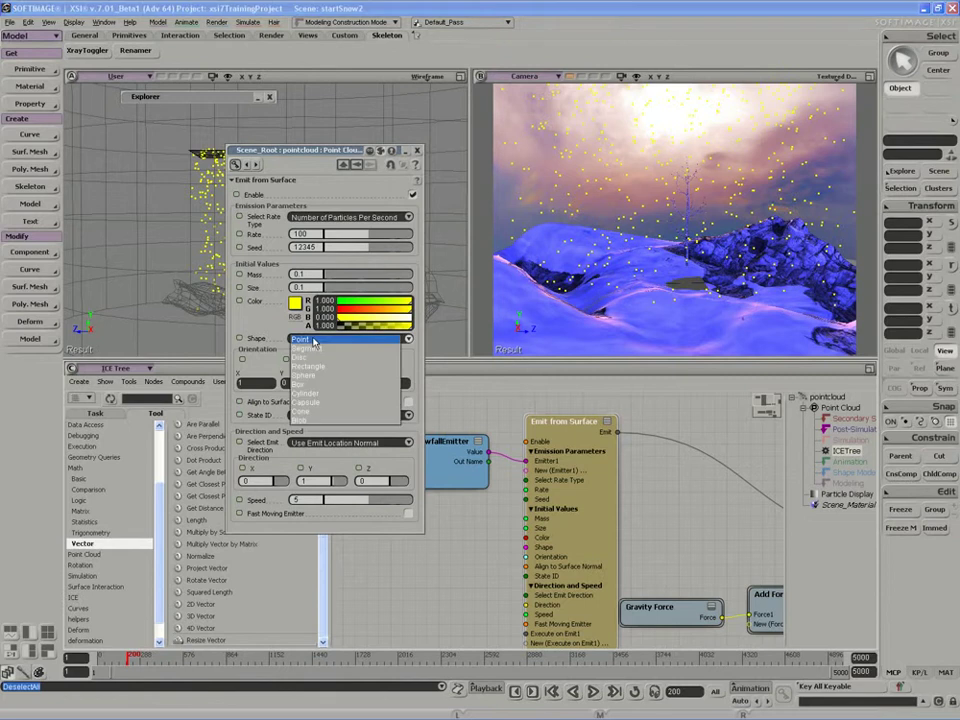
click(319, 377)
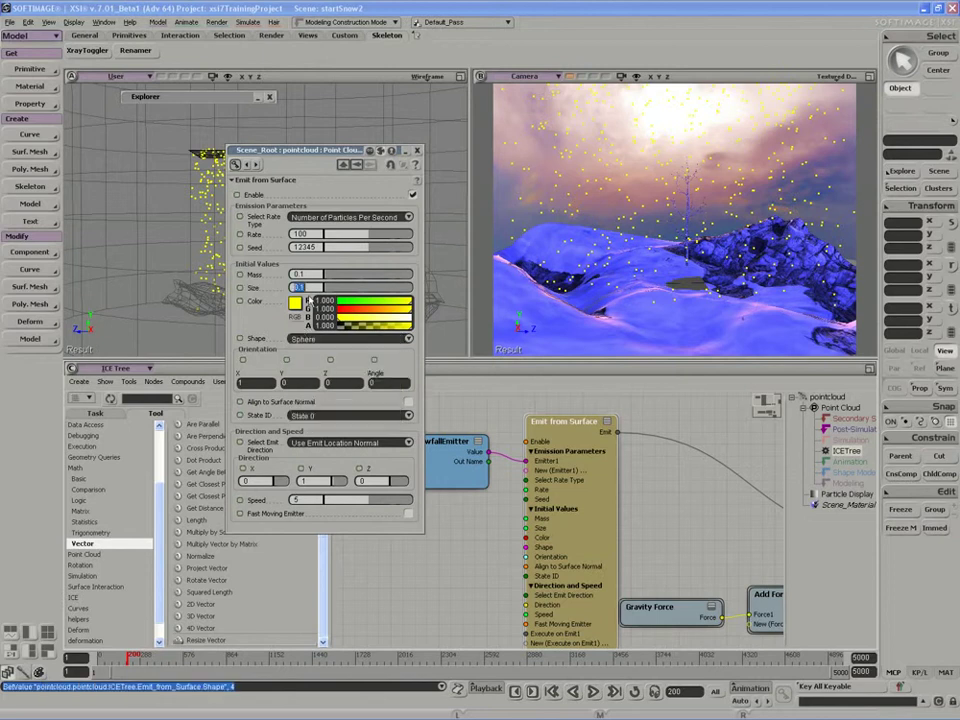
text(1.54)
Step: Play the simulation from the start to check the sphere particles, stop it and close the Emit from Surface properties
click(593, 692)
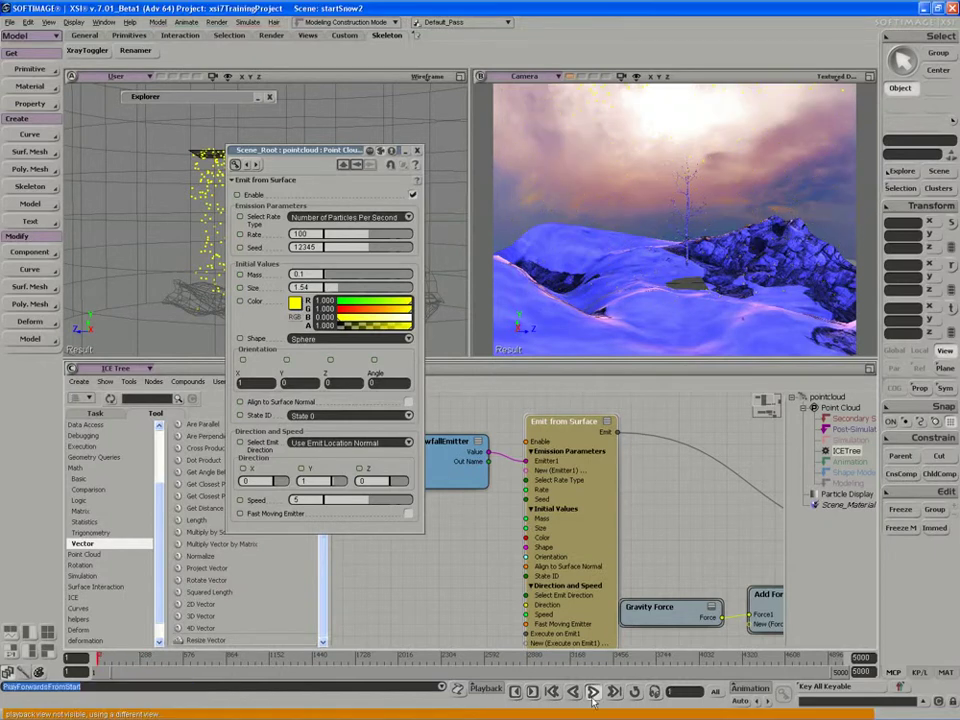
click(531, 348)
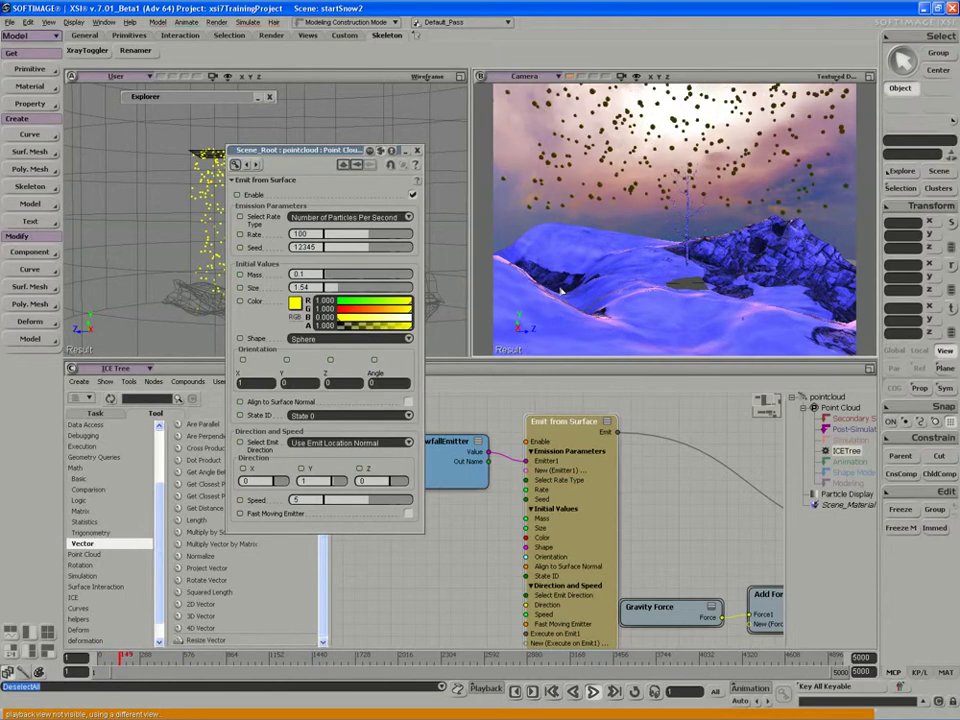
click(594, 692)
click(418, 151)
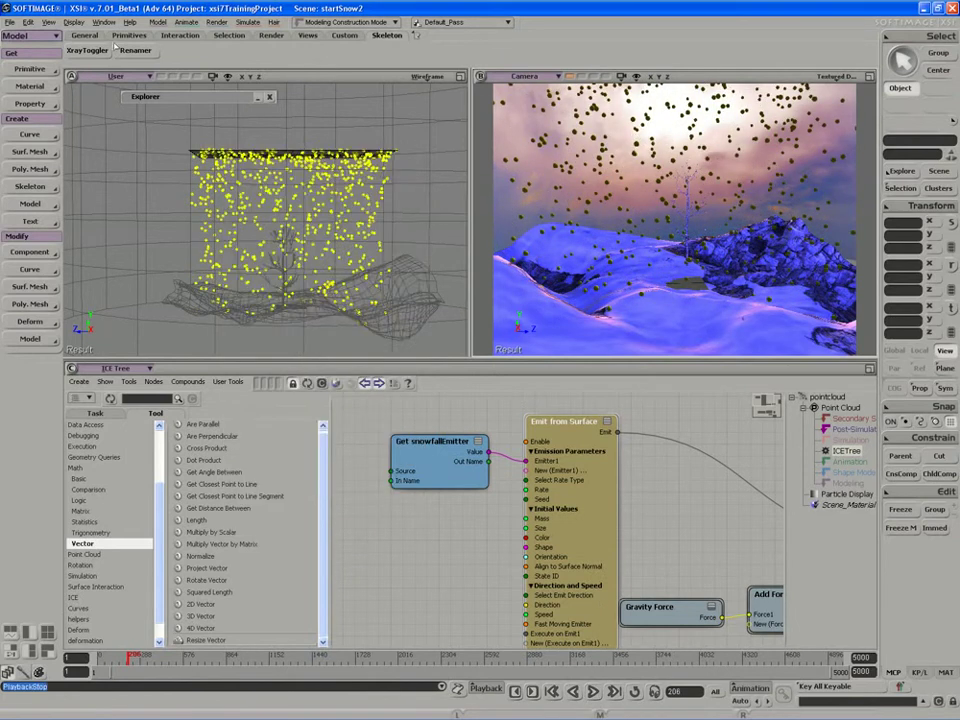
Step: Select the light in the scene hierarchy, unhide it and set its Y rotation to 210
click(111, 78)
click(147, 186)
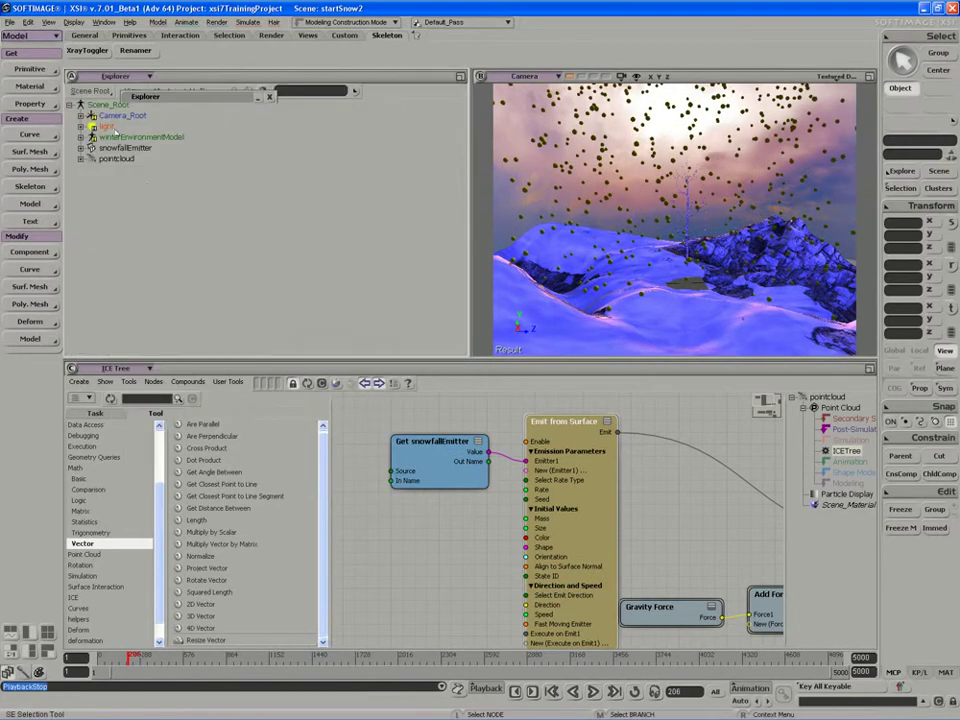
click(107, 127)
key(c)
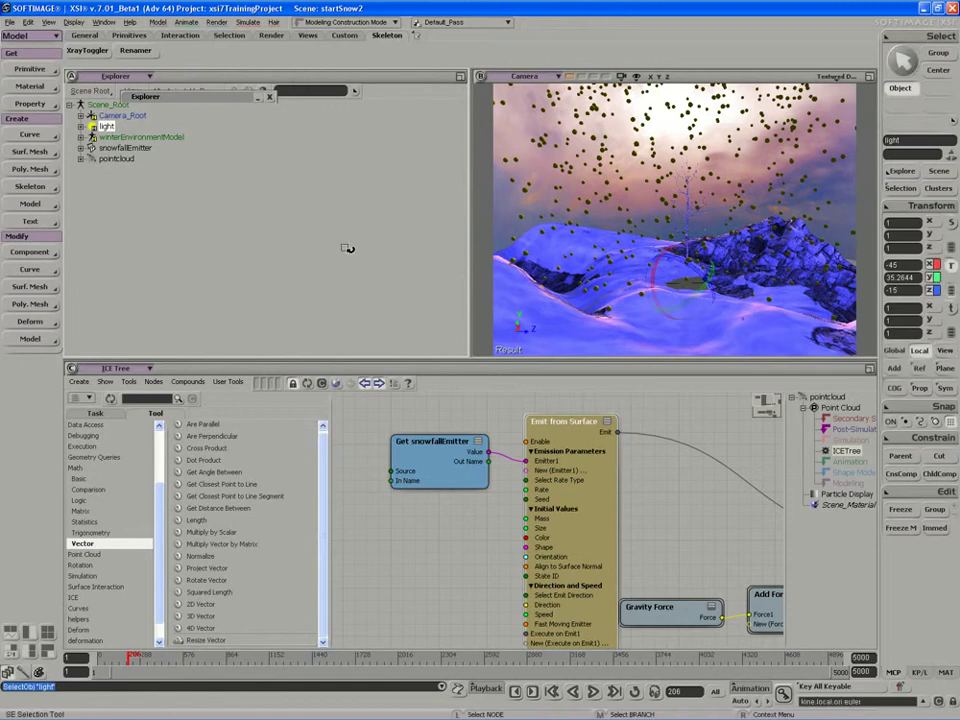
key(h)
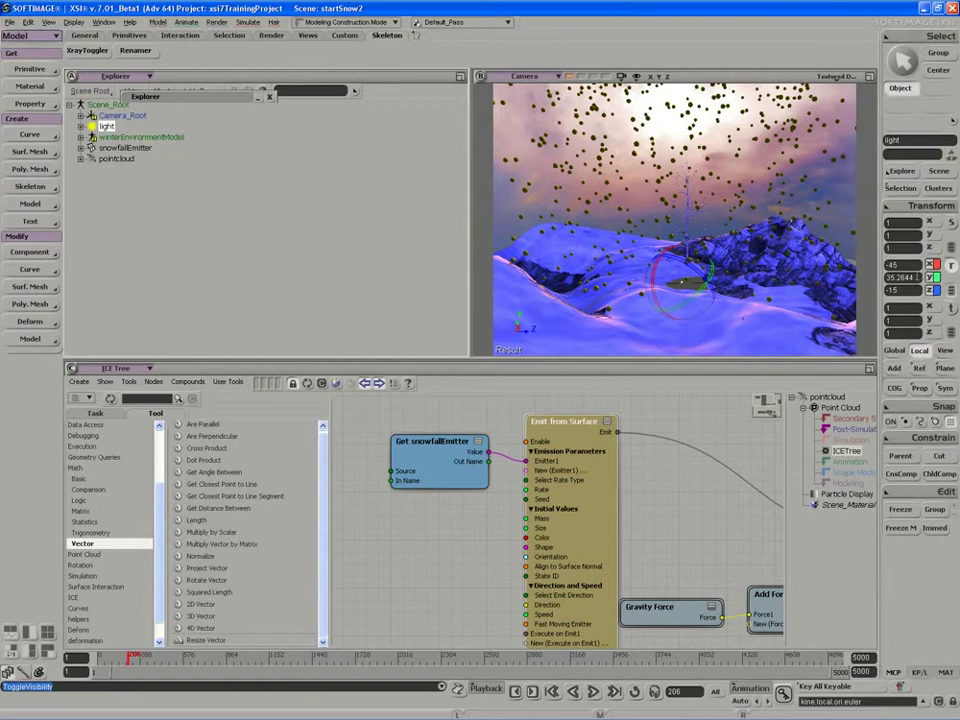
click(903, 277)
text(210)
key(Return)
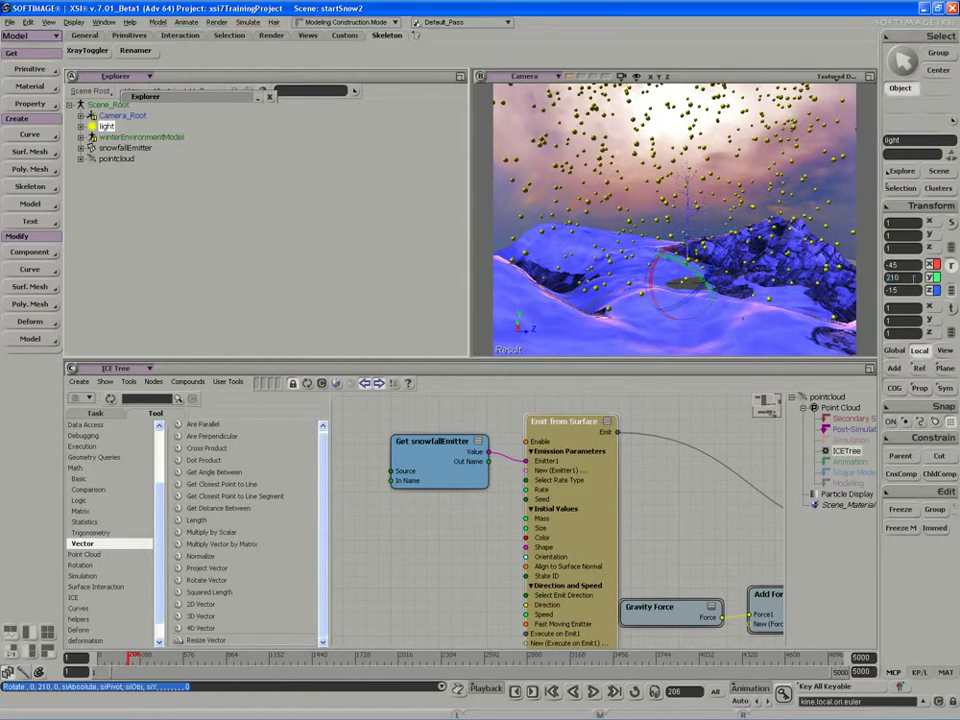
key(space)
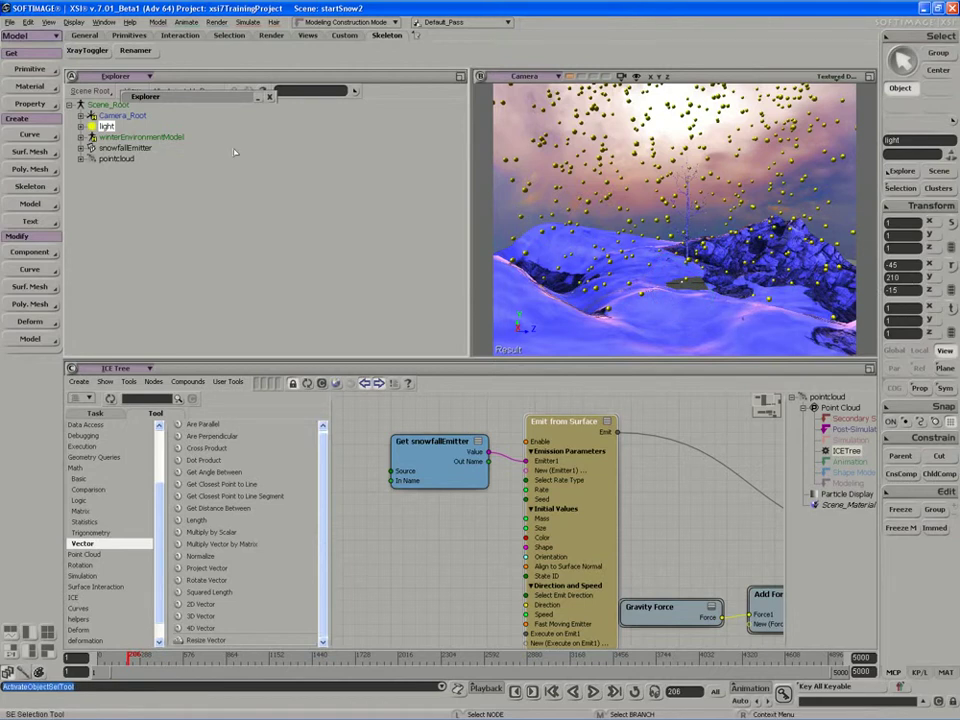
Step: Frame the light in the User view and rotate it freehand to about X -8, Y 199, Z -22
middle_click(118, 77)
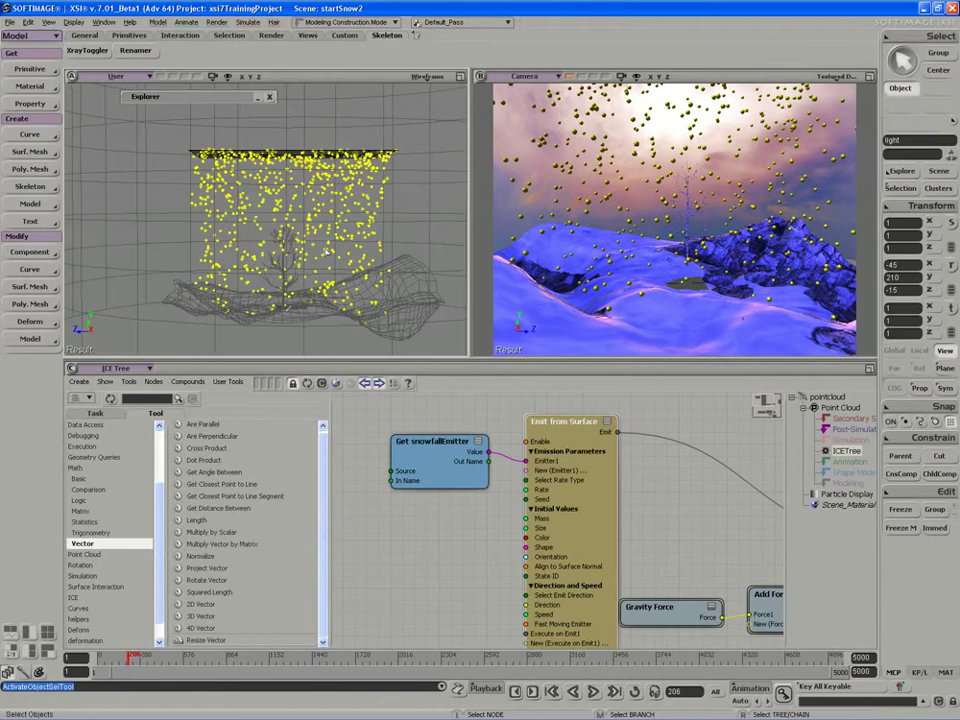
key(f)
key(s)
right_drag(351, 274, 345, 281)
middle_drag(345, 281, 349, 279)
right_drag(349, 279, 328, 275)
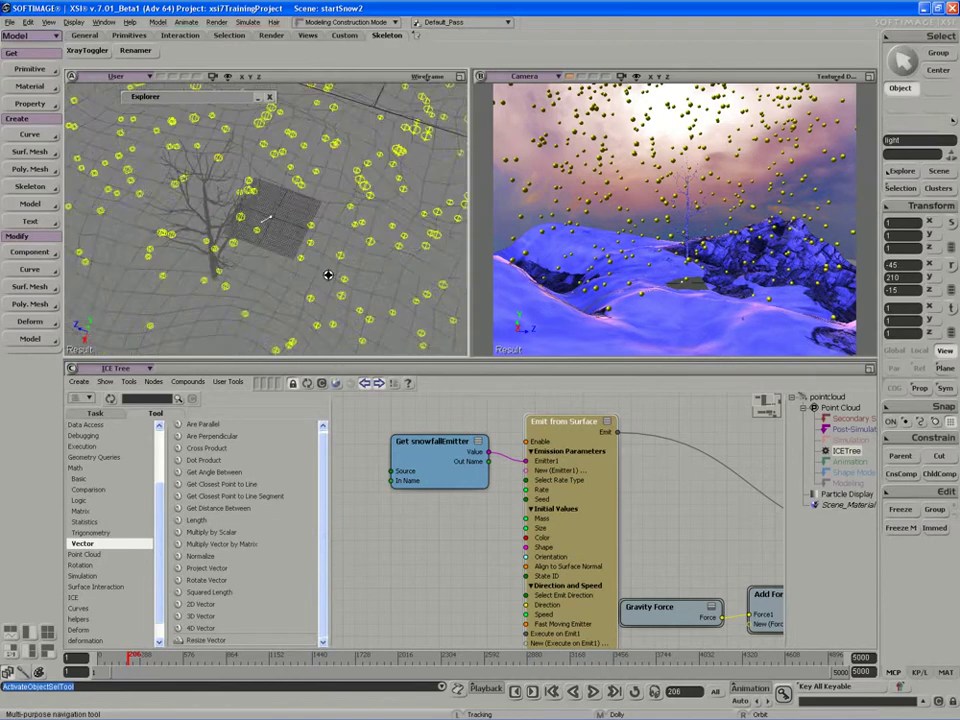
middle_drag(328, 275, 314, 268)
right_drag(314, 268, 268, 236)
middle_drag(268, 236, 266, 226)
right_drag(266, 226, 267, 238)
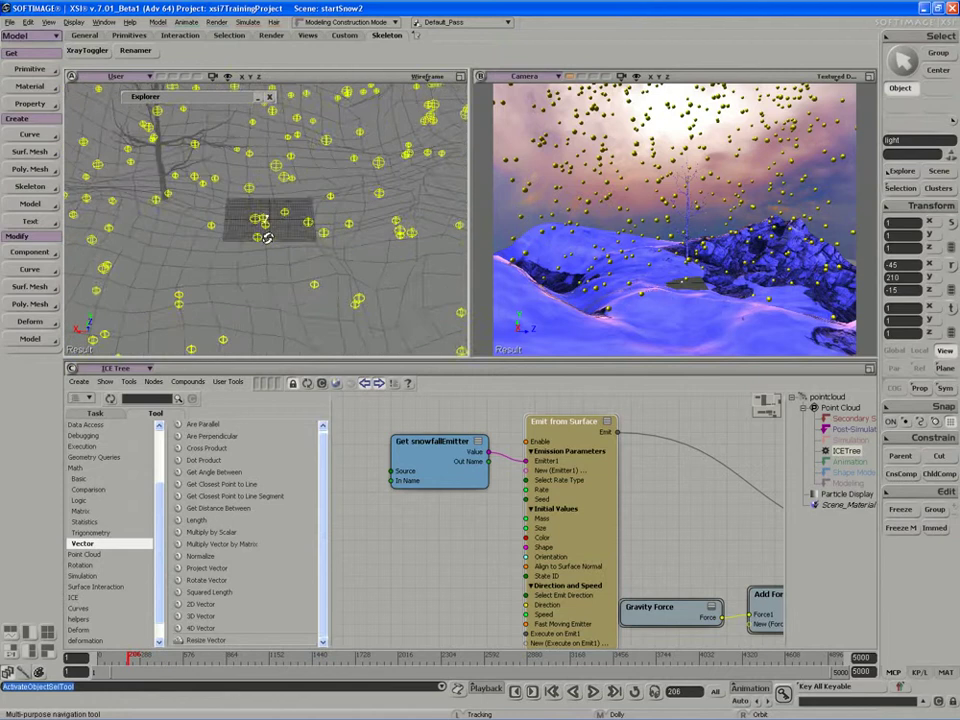
middle_drag(267, 238, 266, 234)
right_drag(266, 234, 272, 235)
drag(272, 235, 279, 253)
key(c)
key(s)
right_drag(279, 255, 258, 261)
key(space)
Step: Rotate the light in the Camera view to about X 16, Y 221, Z -50, and close the floating Explorer window
middle_click(101, 77)
drag(139, 97, 121, 105)
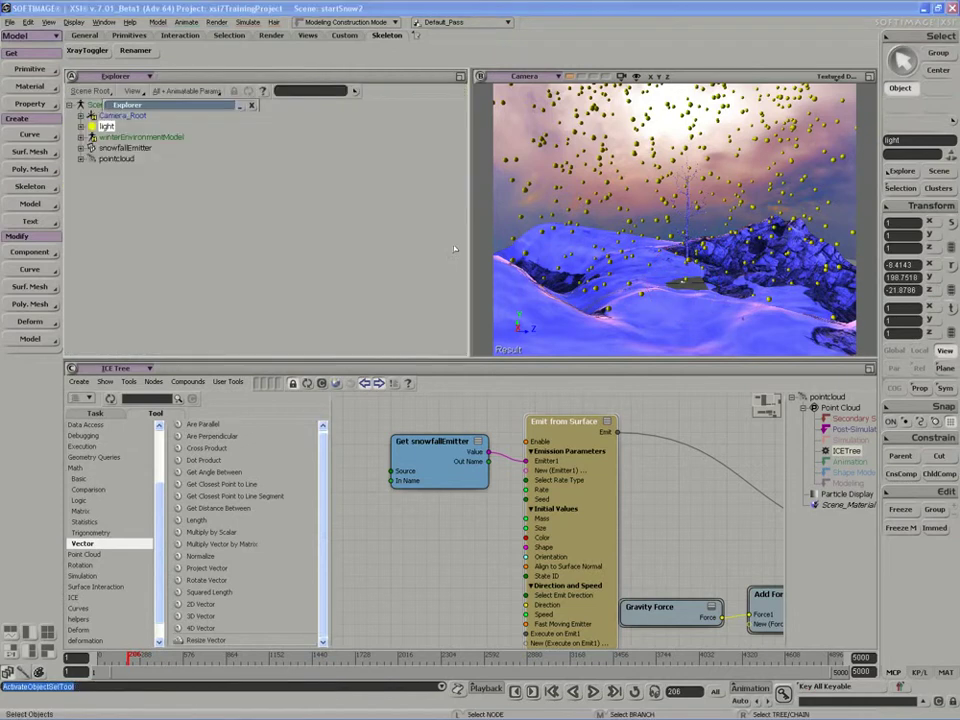
key(c)
drag(680, 286, 691, 300)
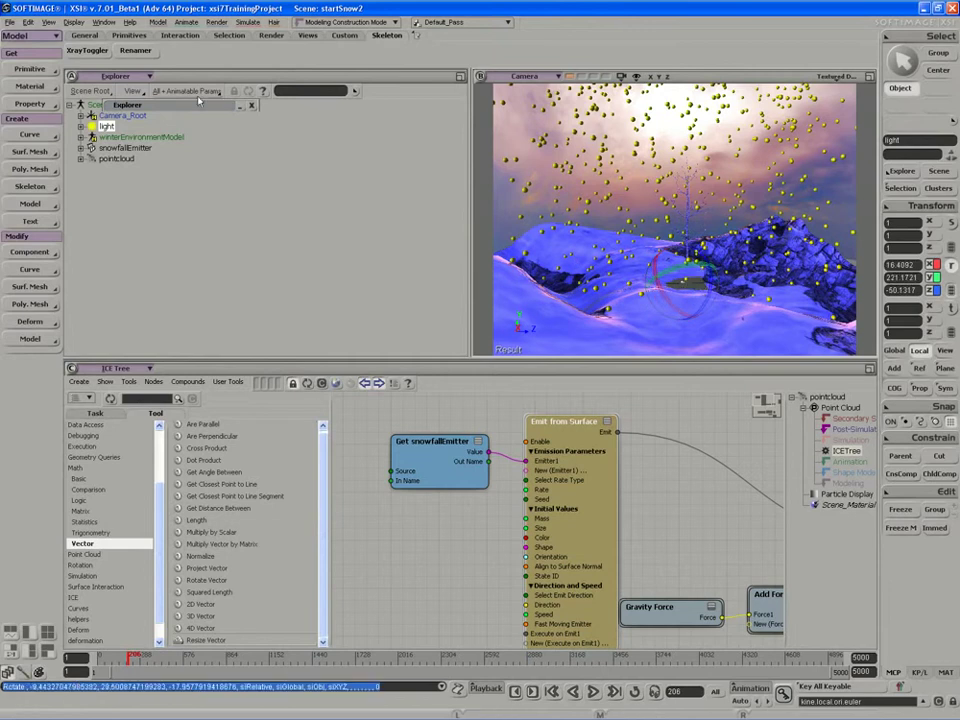
click(252, 106)
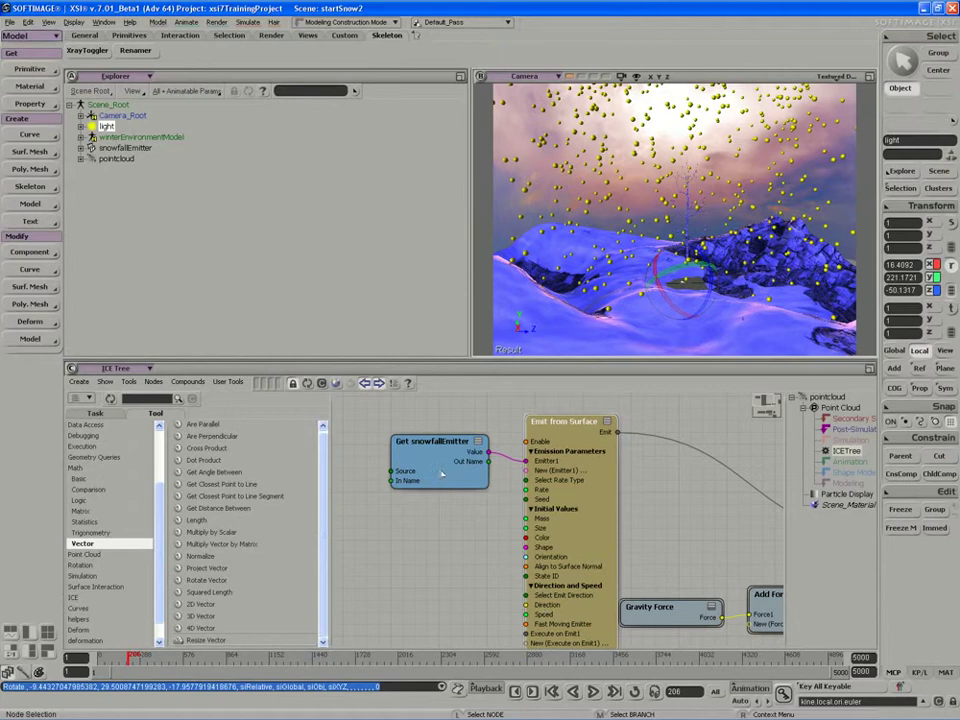
Step: Add a Set Particle Scale node to the ICE tree and connect its Execute output to Port2 of the ICETree node
middle_drag(461, 509, 423, 483)
middle_drag(538, 510, 510, 511)
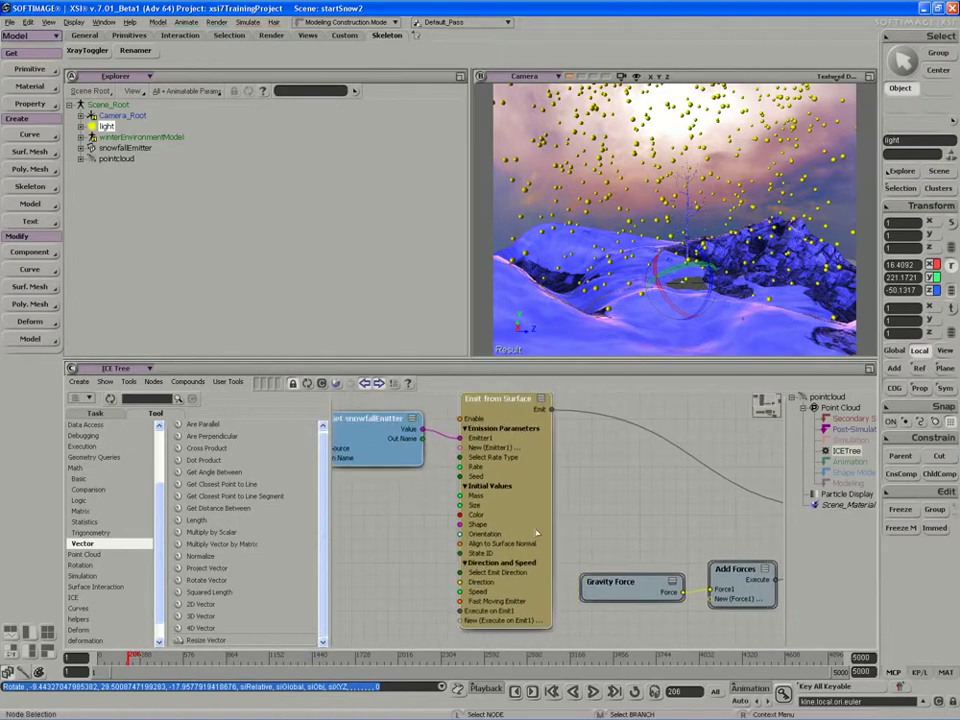
middle_drag(613, 566, 544, 544)
middle_drag(668, 564, 612, 573)
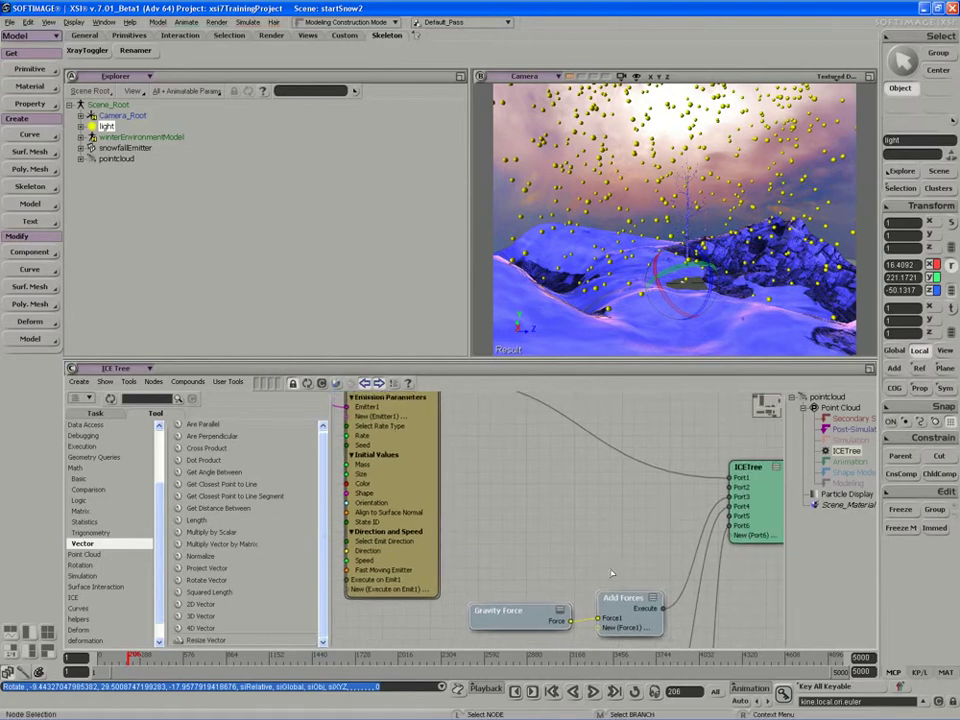
click(94, 413)
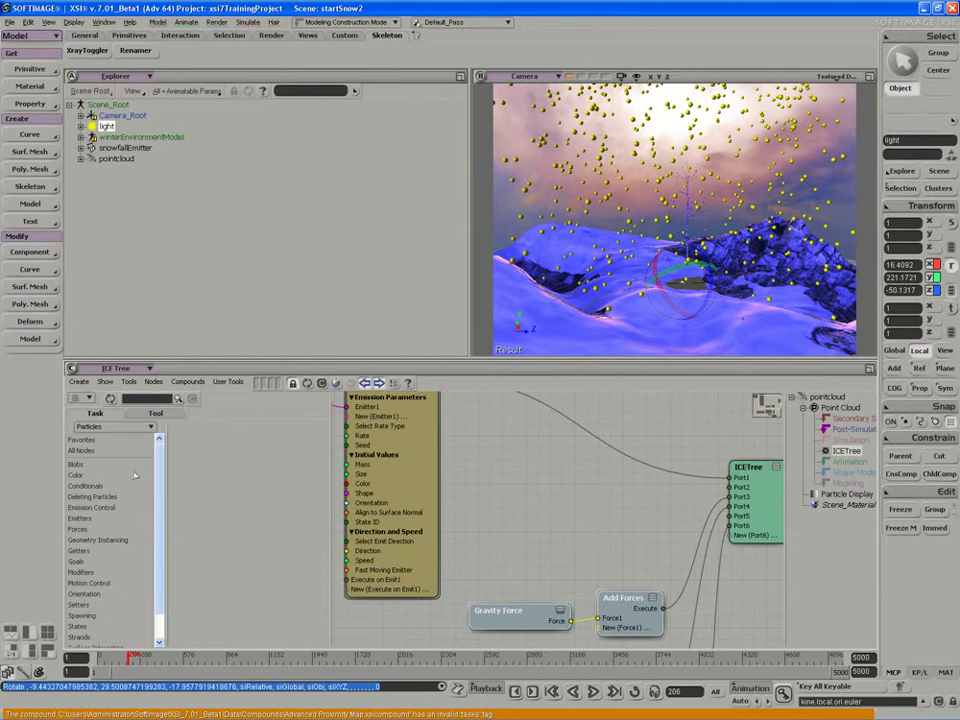
scroll(135, 568, down, 1)
click(80, 576)
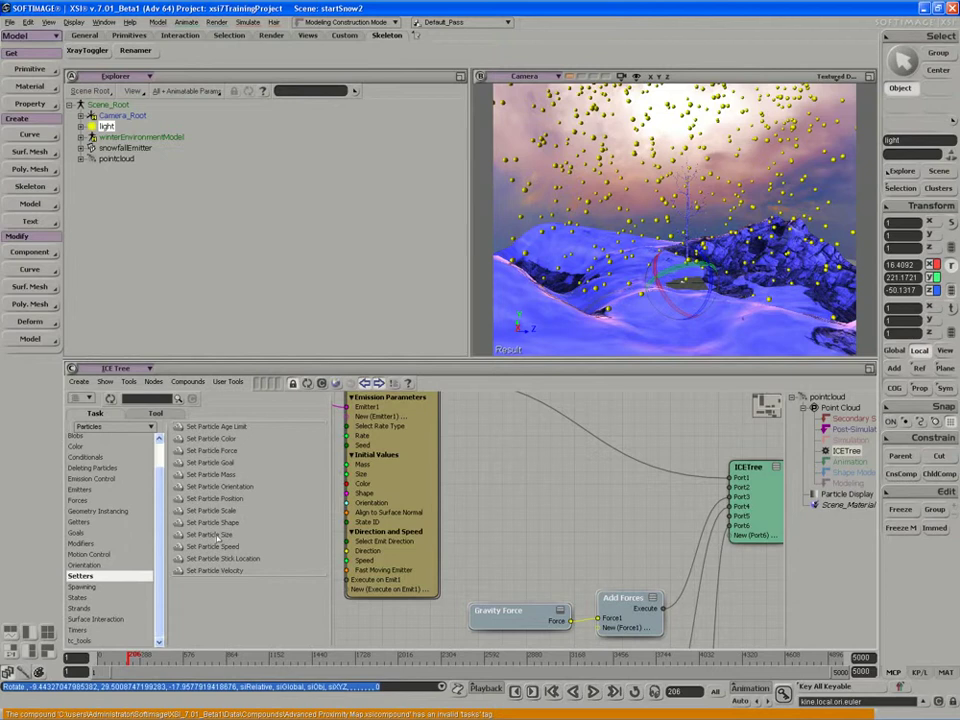
click(197, 510)
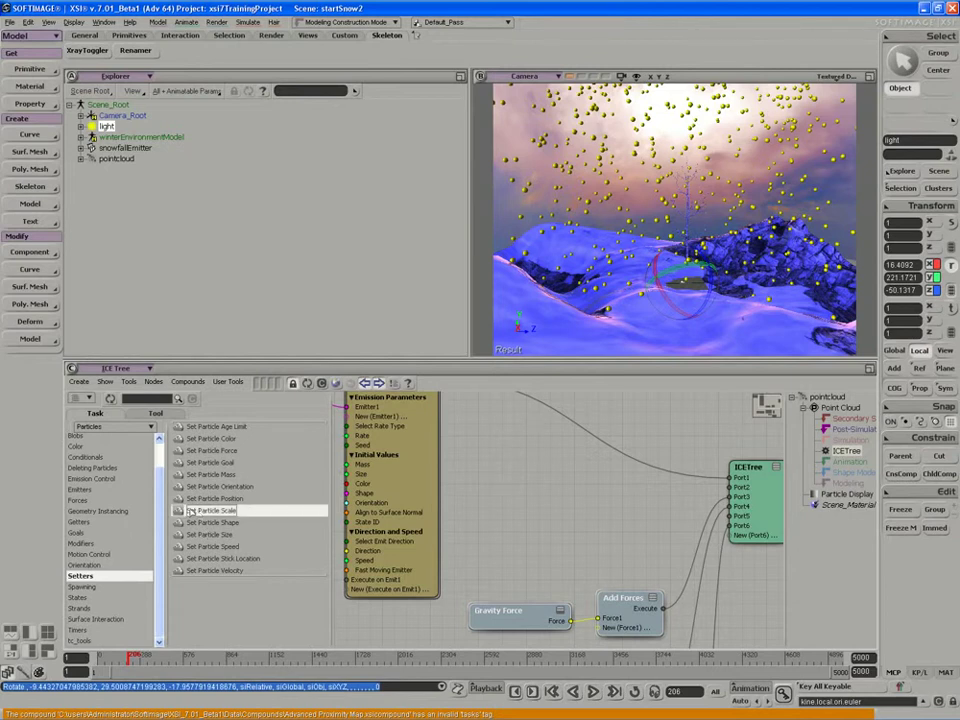
drag(197, 510, 554, 500)
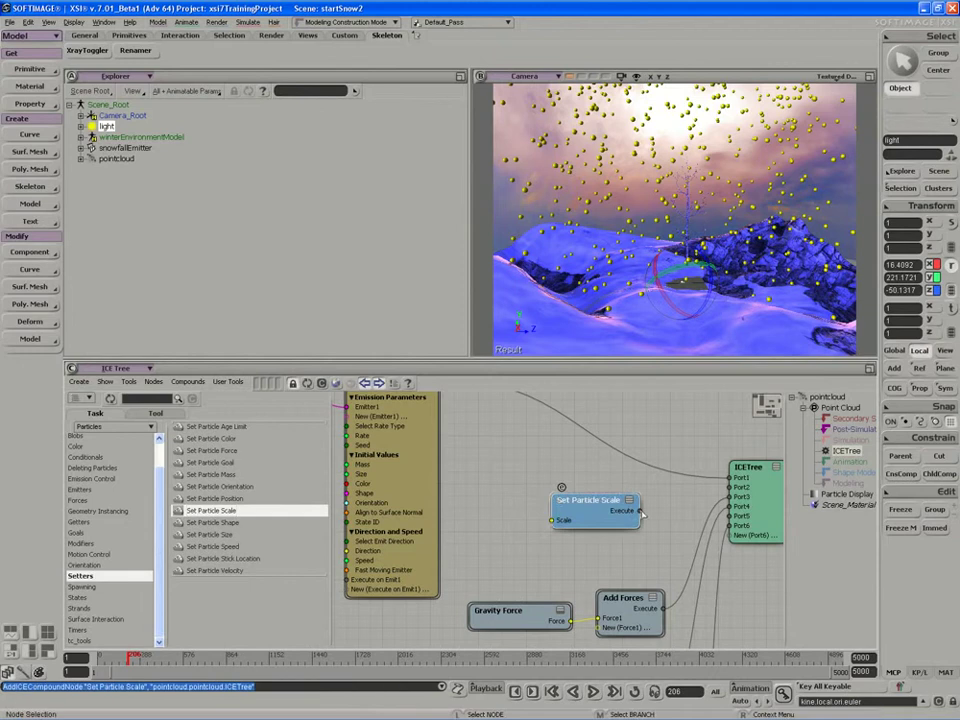
drag(641, 511, 732, 487)
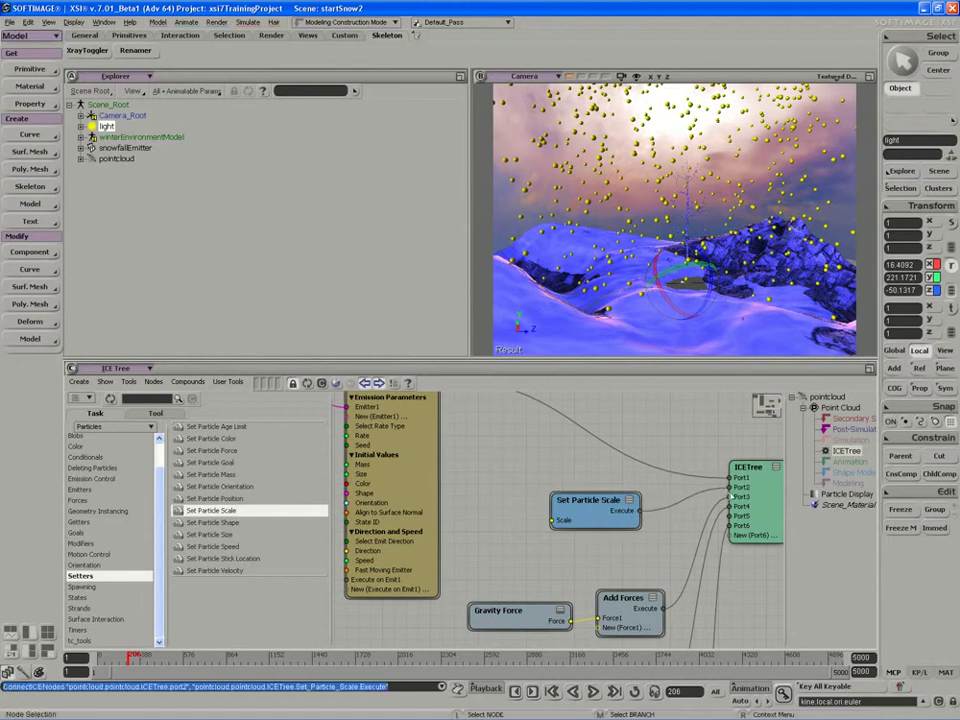
drag(594, 515, 633, 508)
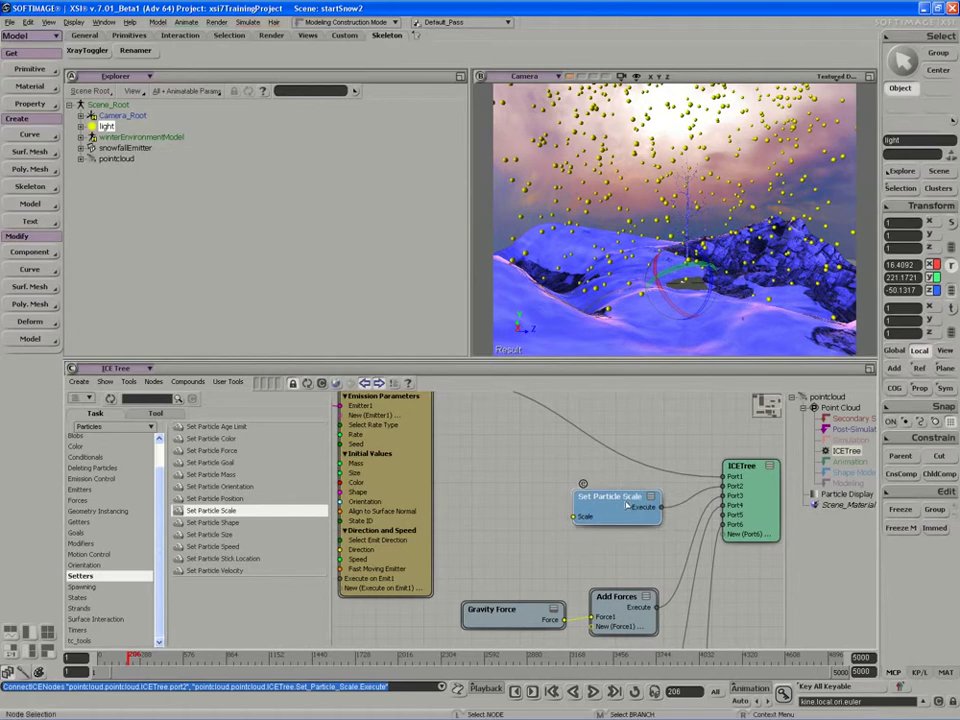
Step: During playback, try a Set Particle Scale of about X 4.83, Y 4.14, Z 6.77, and stop the simulation
click(594, 691)
double_click(622, 504)
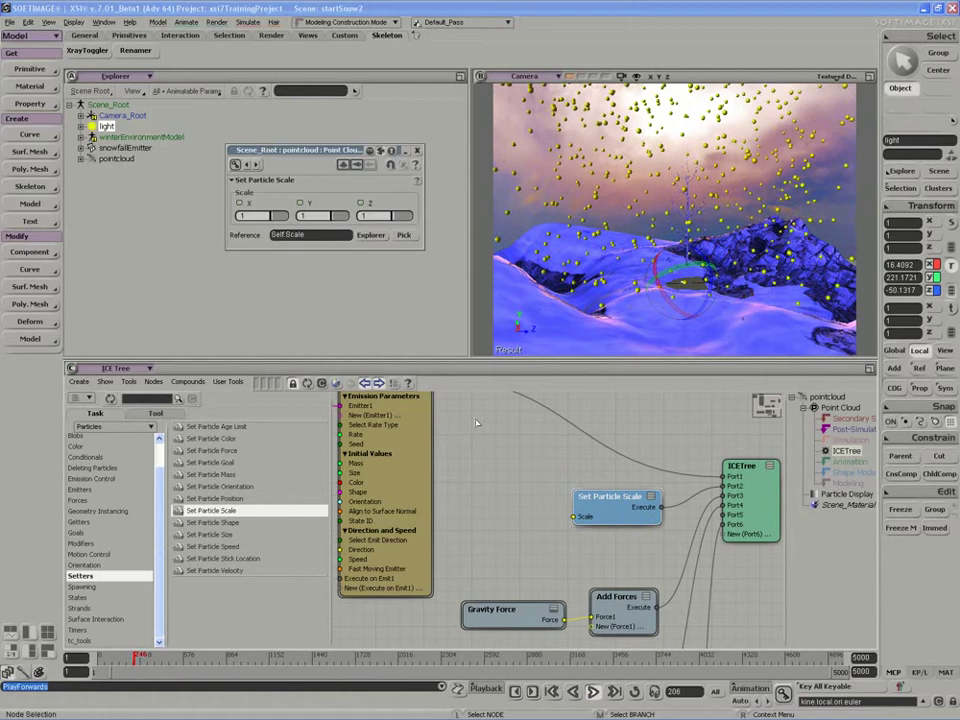
drag(302, 216, 340, 222)
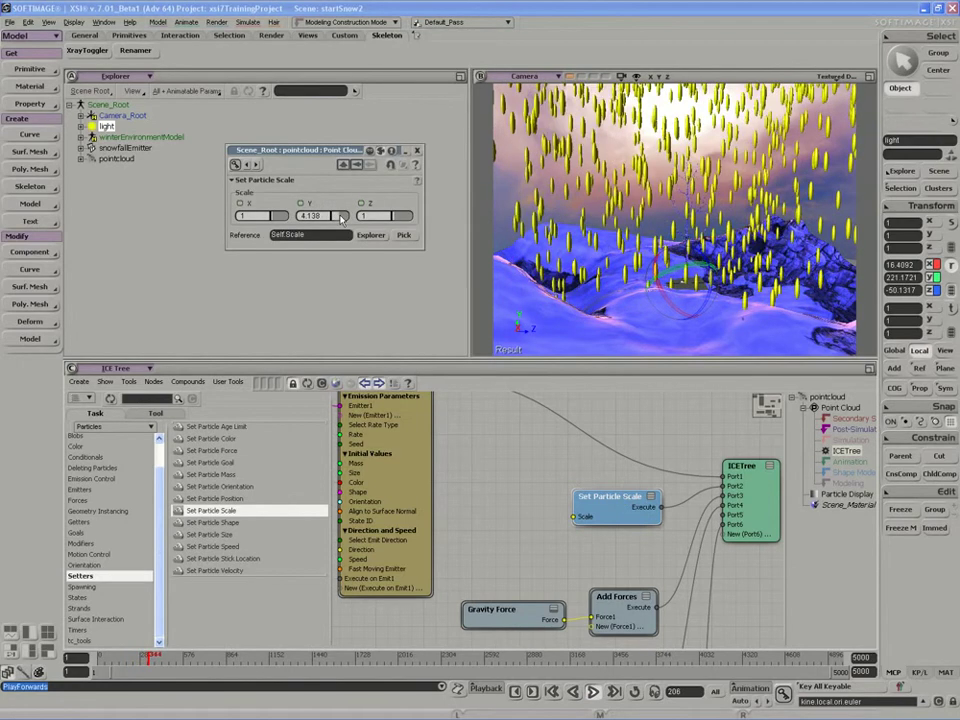
drag(271, 216, 285, 217)
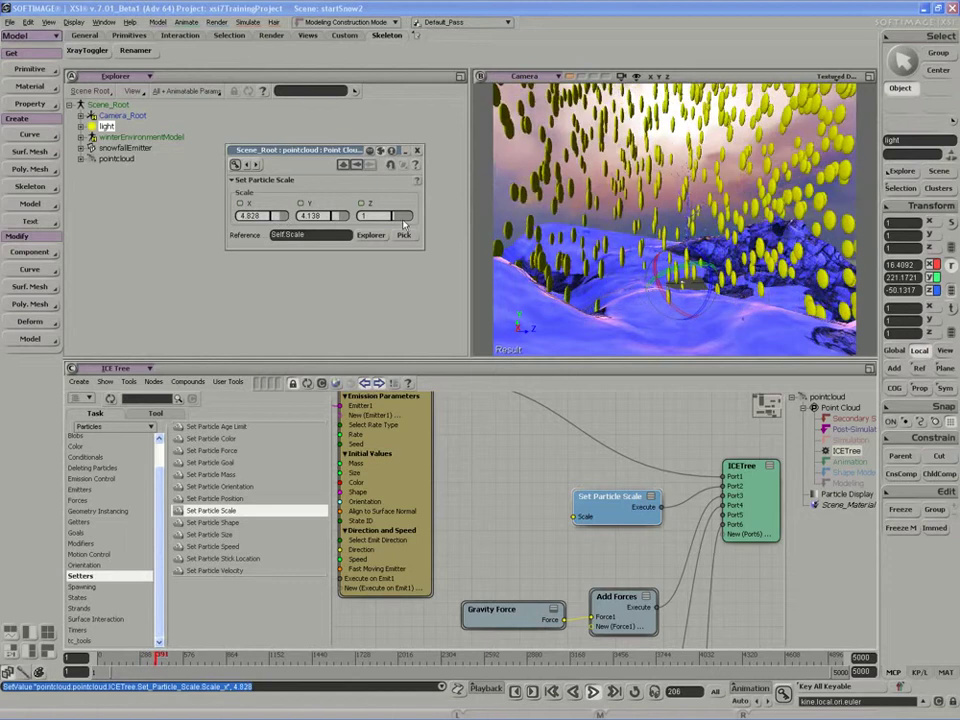
drag(404, 222, 418, 218)
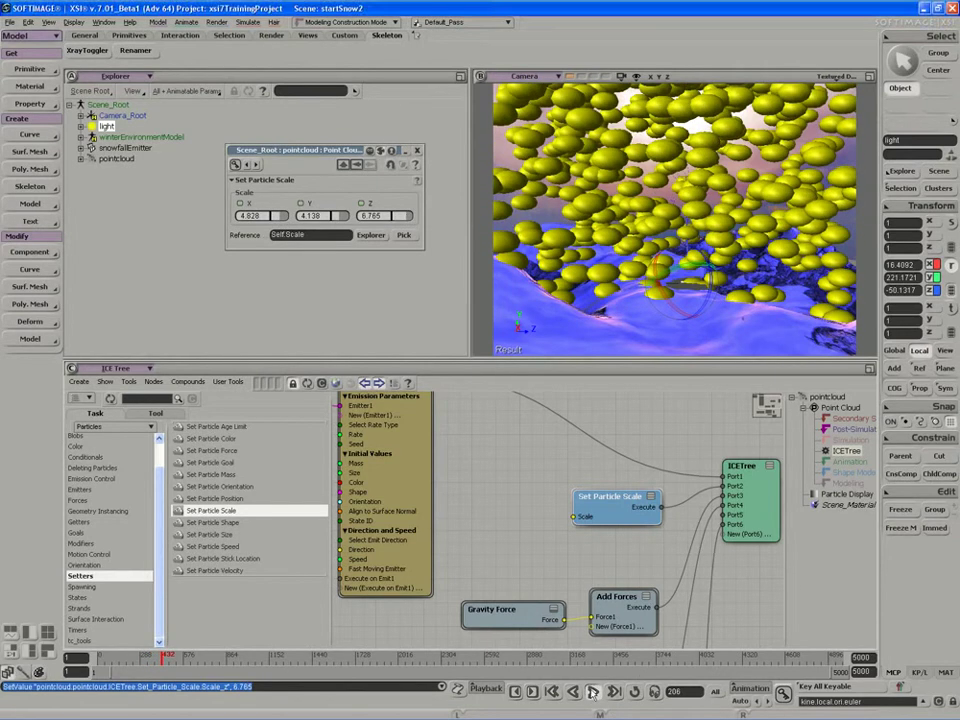
click(593, 692)
Step: Set the particle scale to 0.1 on X, Y and Z, and replay the simulation from the start
drag(261, 216, 240, 216)
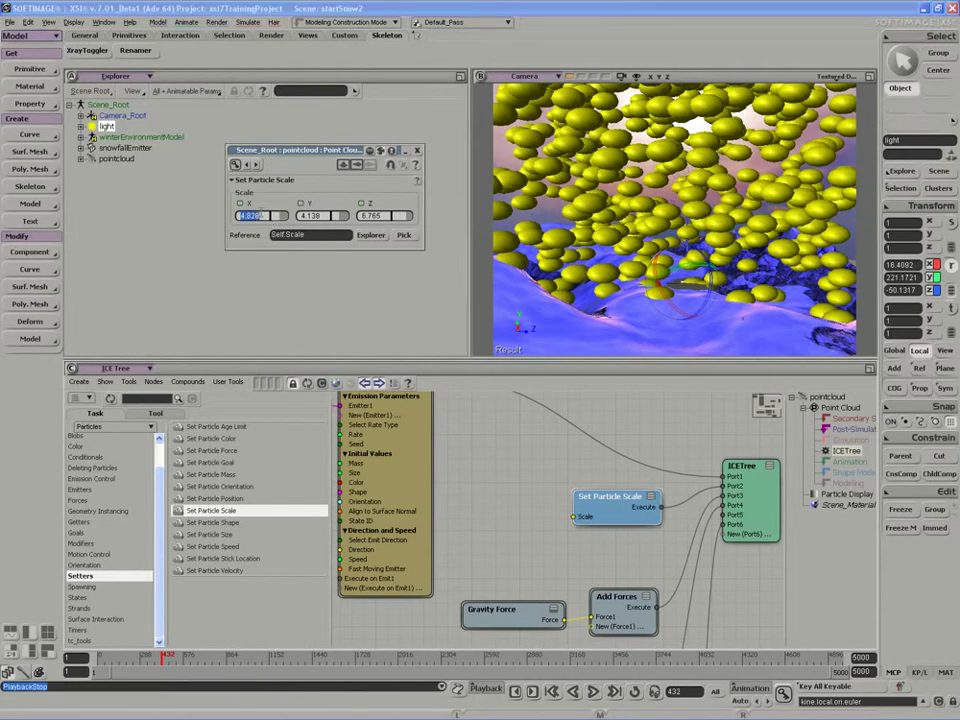
text(1)
key(Tab)
text(.1)
key(Tab)
text(.1)
key(Return)
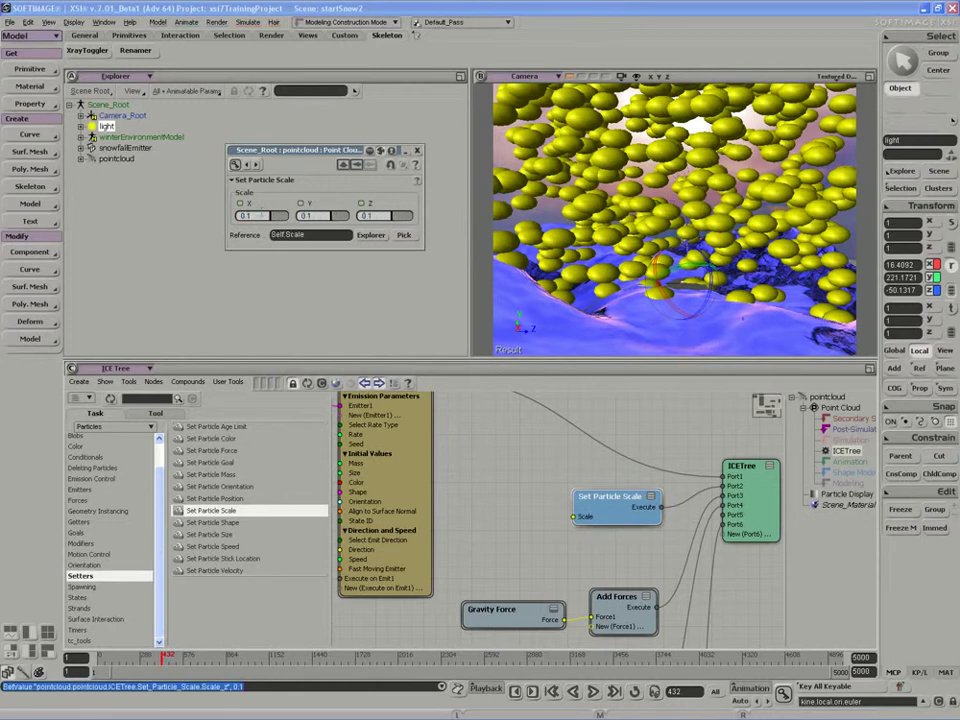
key(Up)
click(357, 166)
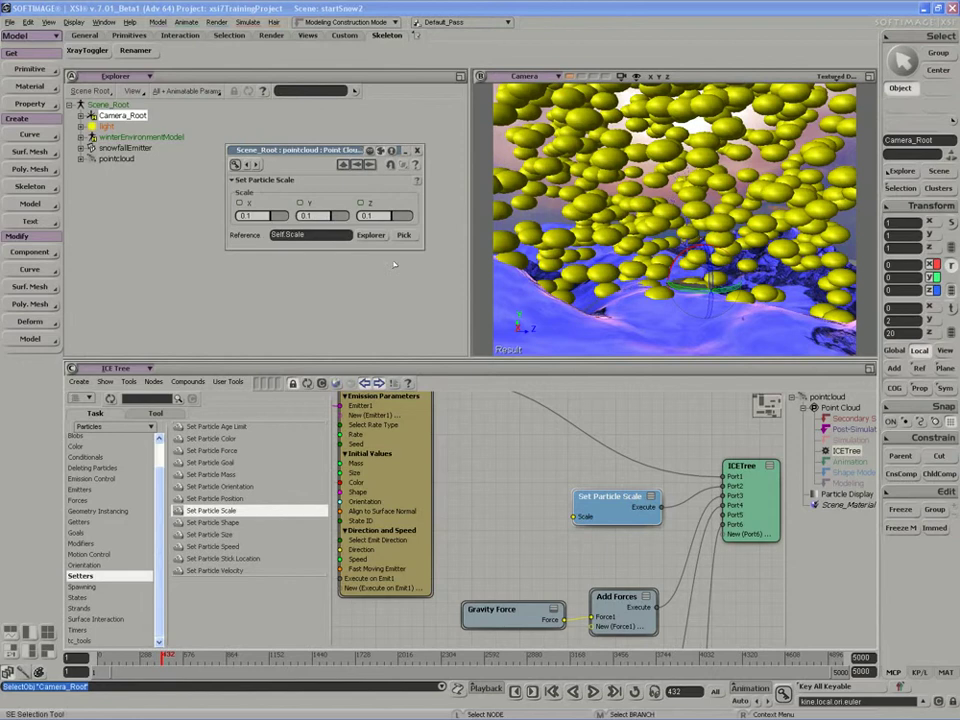
click(596, 696)
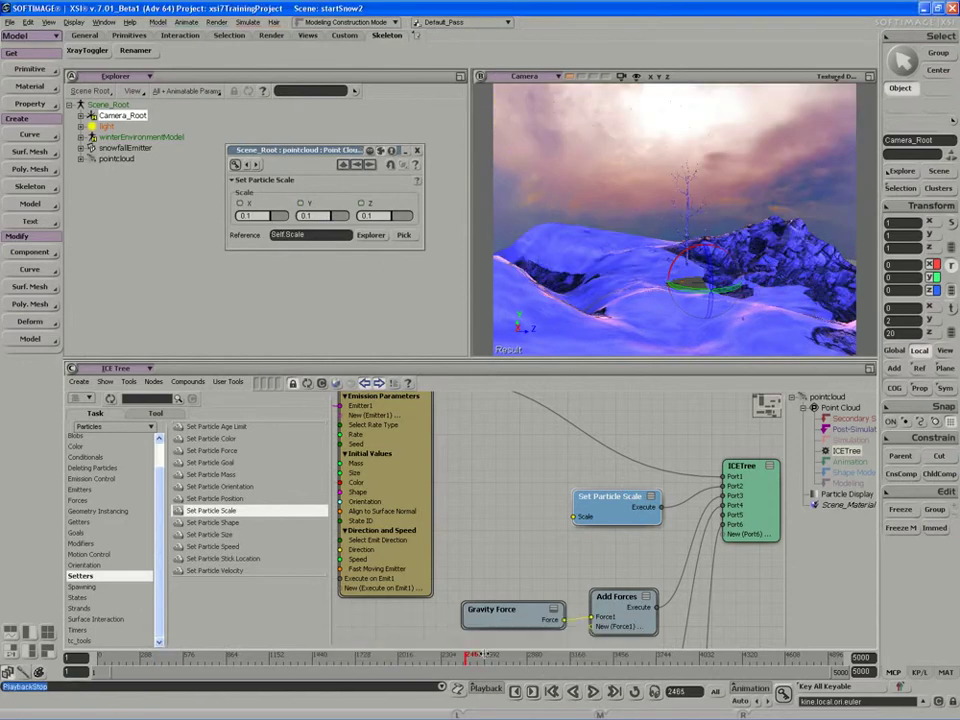
middle_click(593, 693)
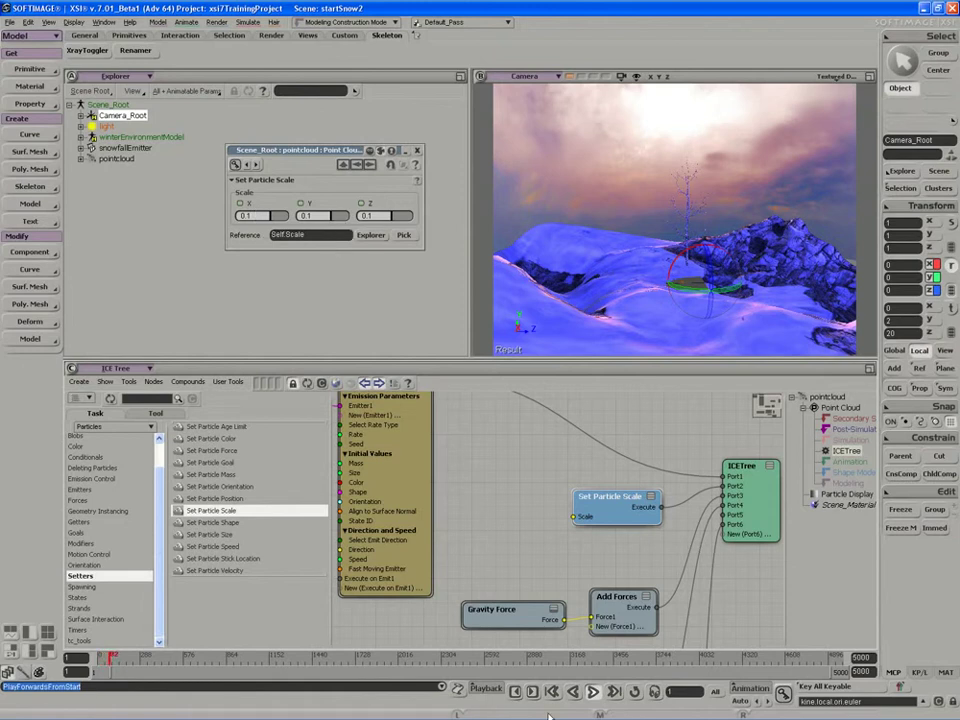
Step: Stop the simulation playback and spread out the emitter, force and Set Particle Scale nodes to make room in the ICE tree
click(594, 692)
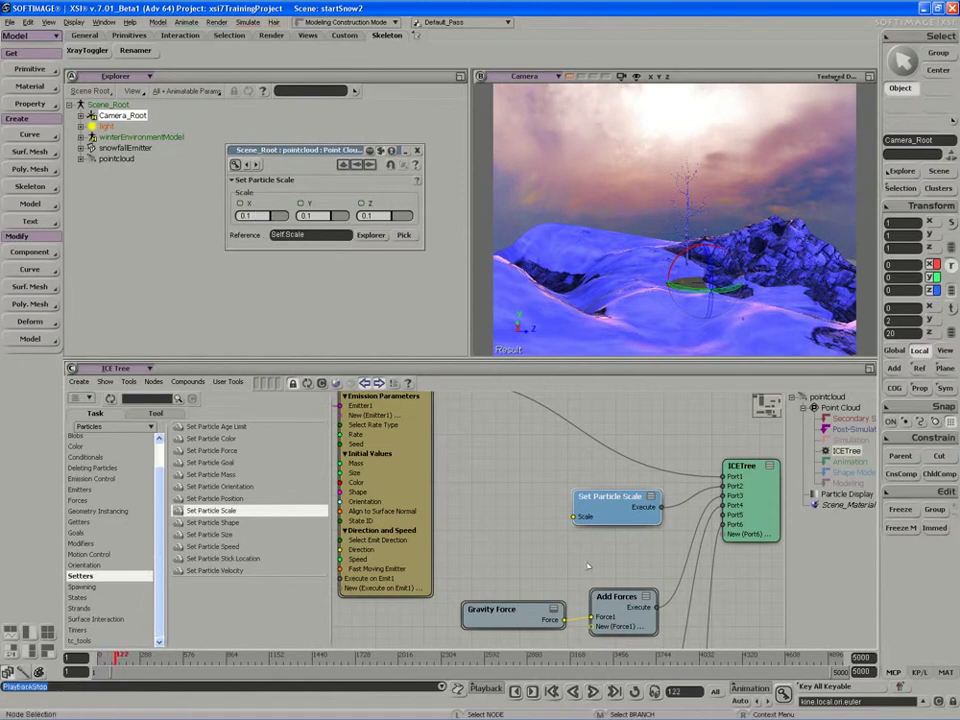
drag(602, 515, 586, 526)
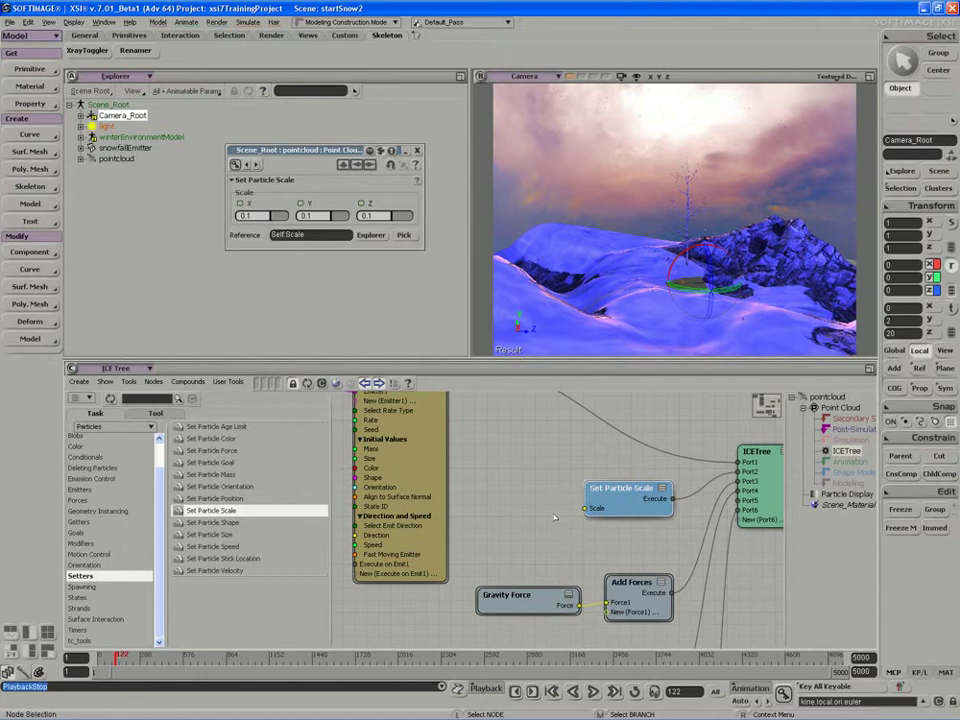
drag(564, 520, 571, 514)
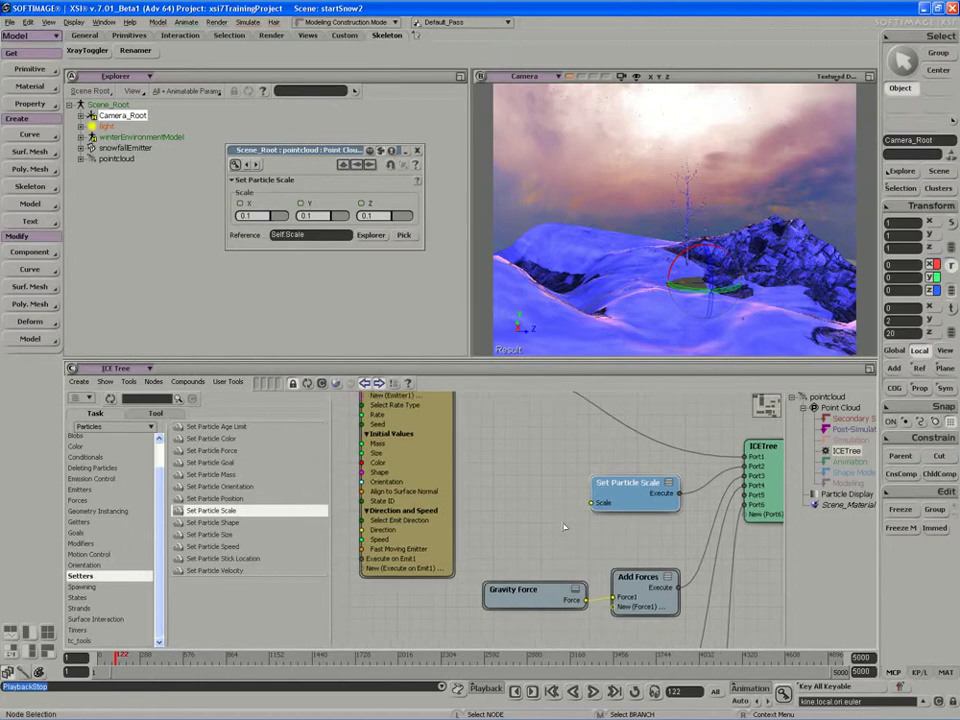
middle_drag(639, 600, 639, 641)
drag(456, 525, 469, 514)
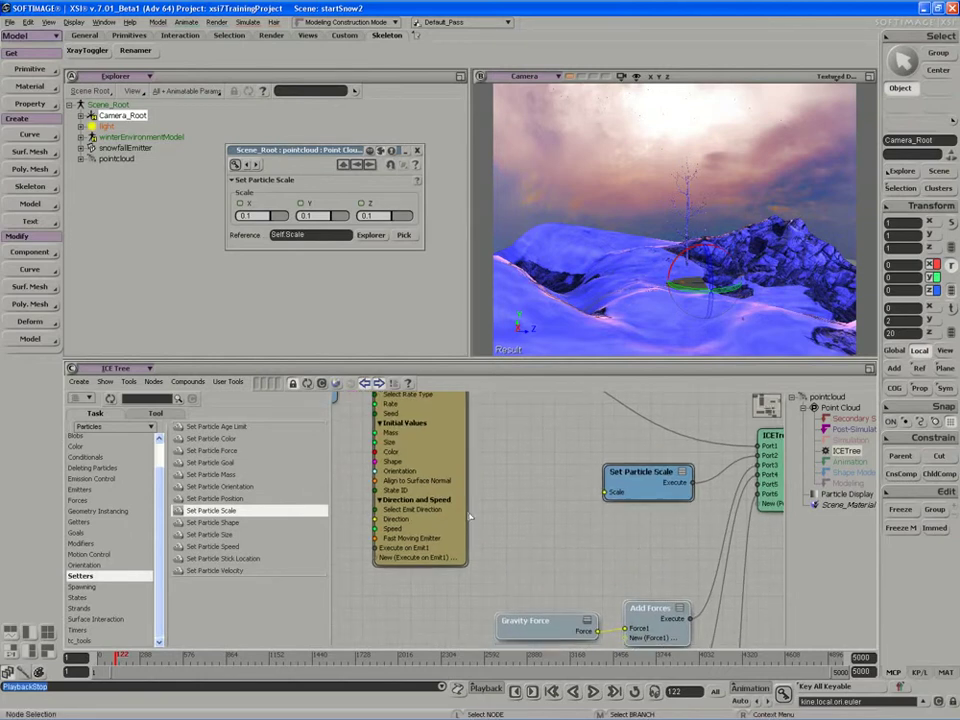
drag(409, 478, 395, 478)
drag(626, 485, 629, 497)
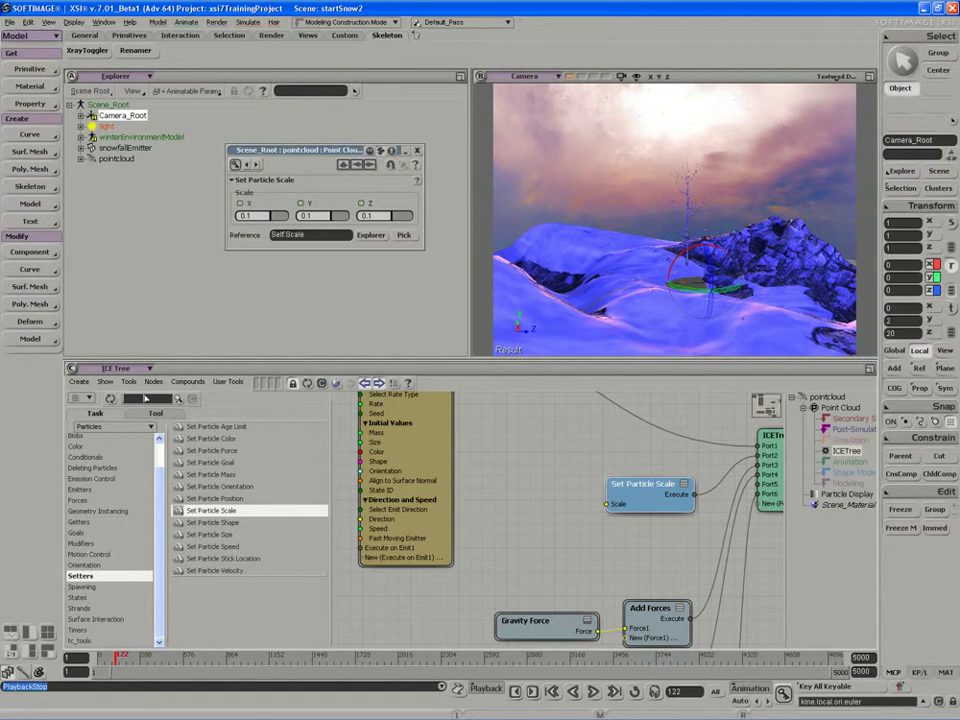
Step: Search the node library for "scalar" and add a Scalar to 3D Vector node to the ICE tree
click(145, 399)
text(sc)
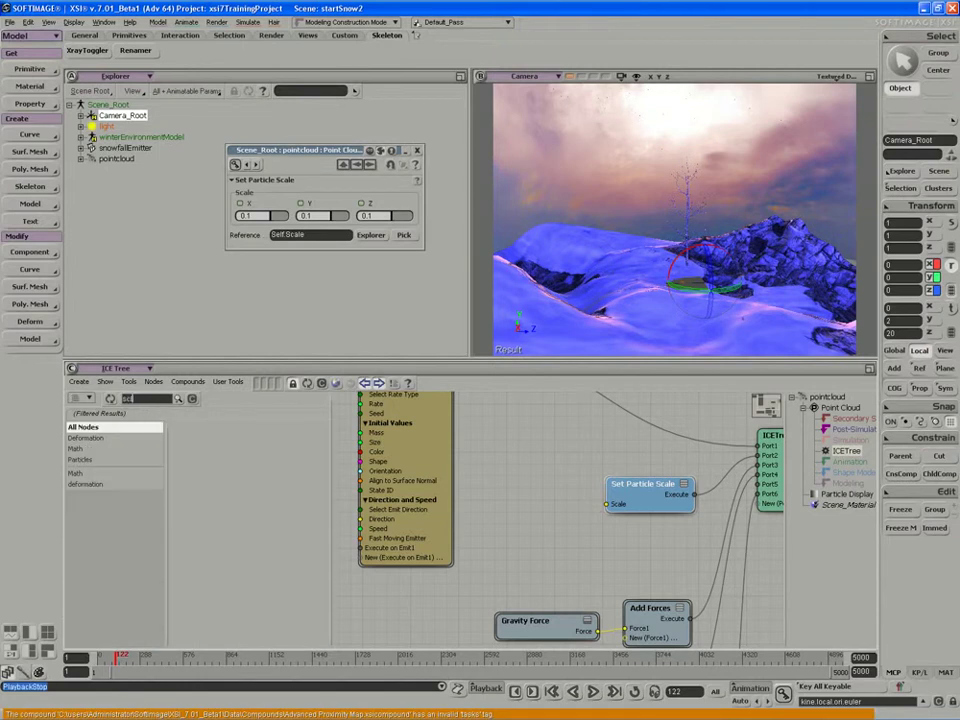
text(alar)
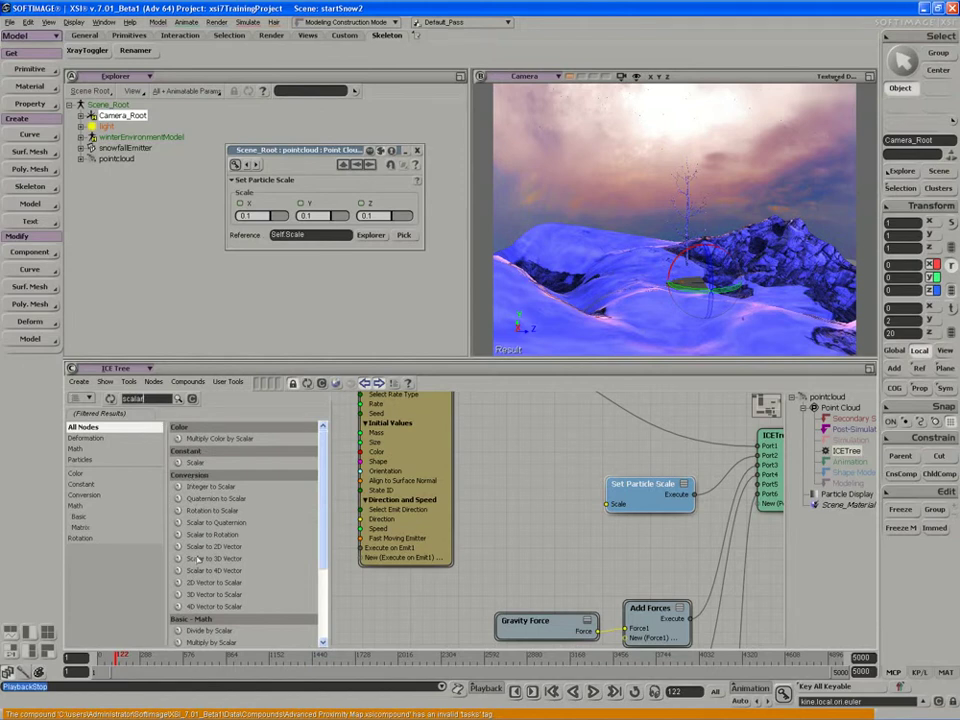
click(197, 559)
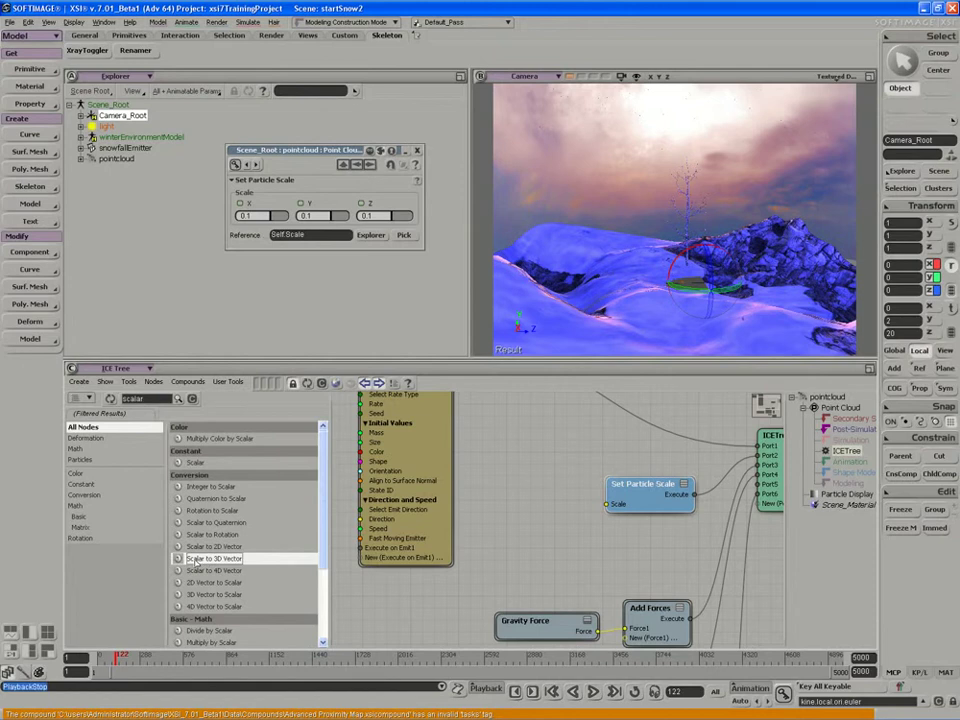
drag(190, 561, 506, 553)
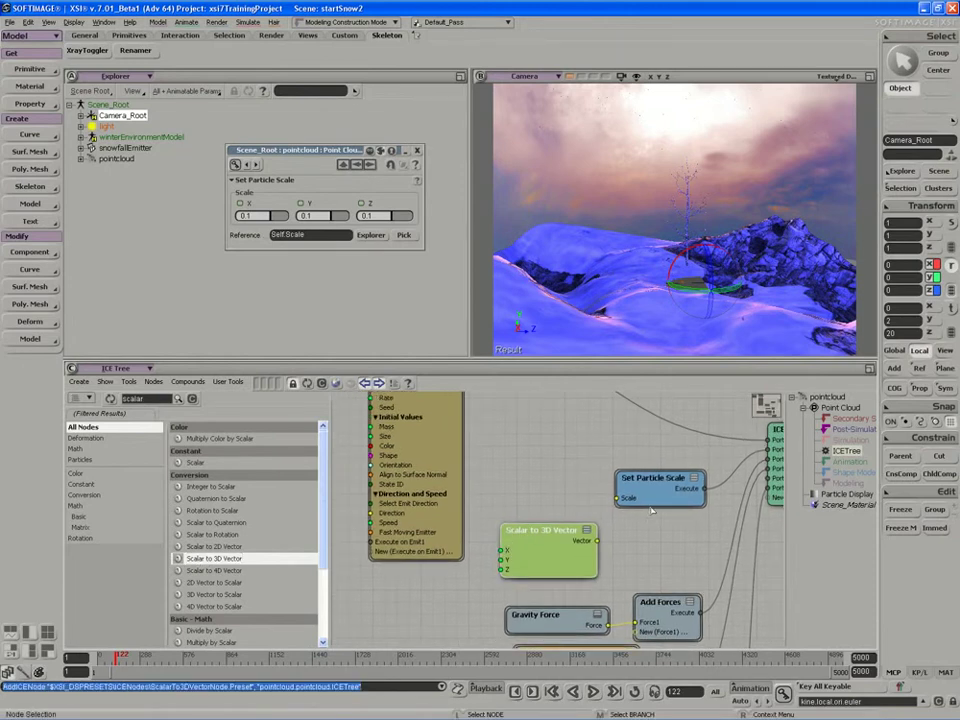
Step: Place the Scalar to 3D Vector node beside Set Particle Scale and connect its Vector output to the Scale input
drag(651, 497, 656, 508)
drag(548, 569, 556, 557)
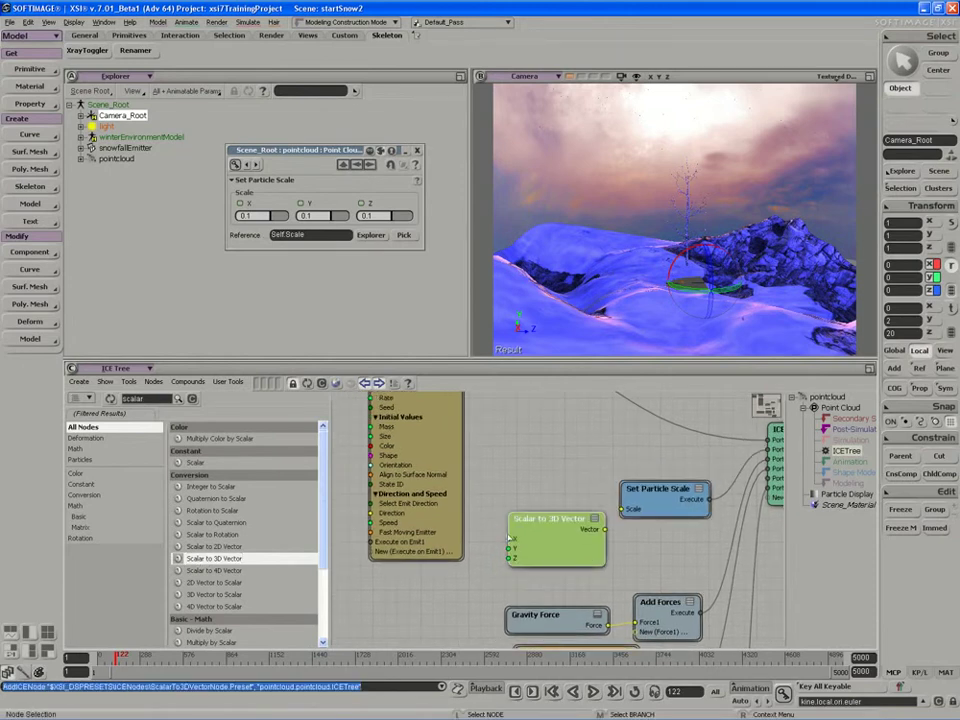
drag(543, 556, 538, 552)
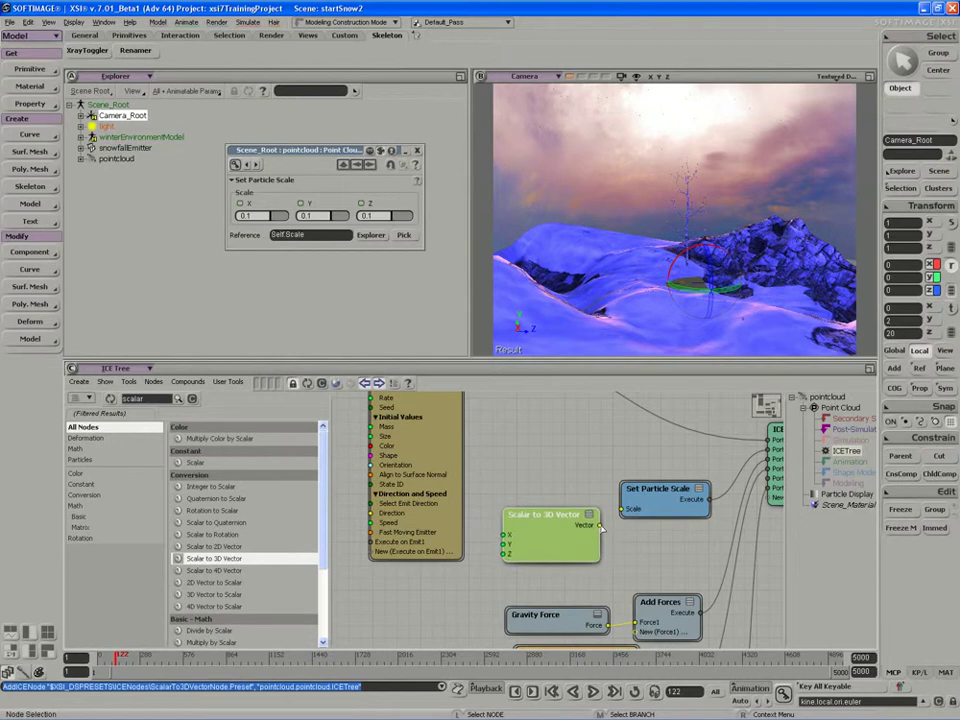
drag(600, 525, 631, 512)
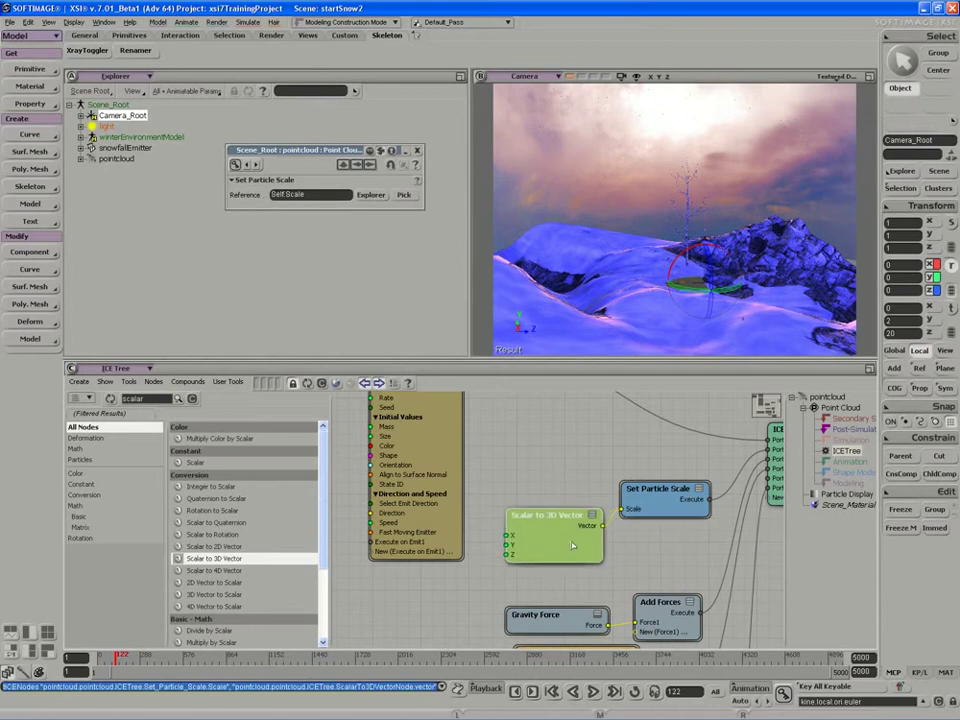
Step: Set the X, Y and Z values of the Scalar to 3D Vector node to 1.5
middle_drag(572, 545, 600, 497)
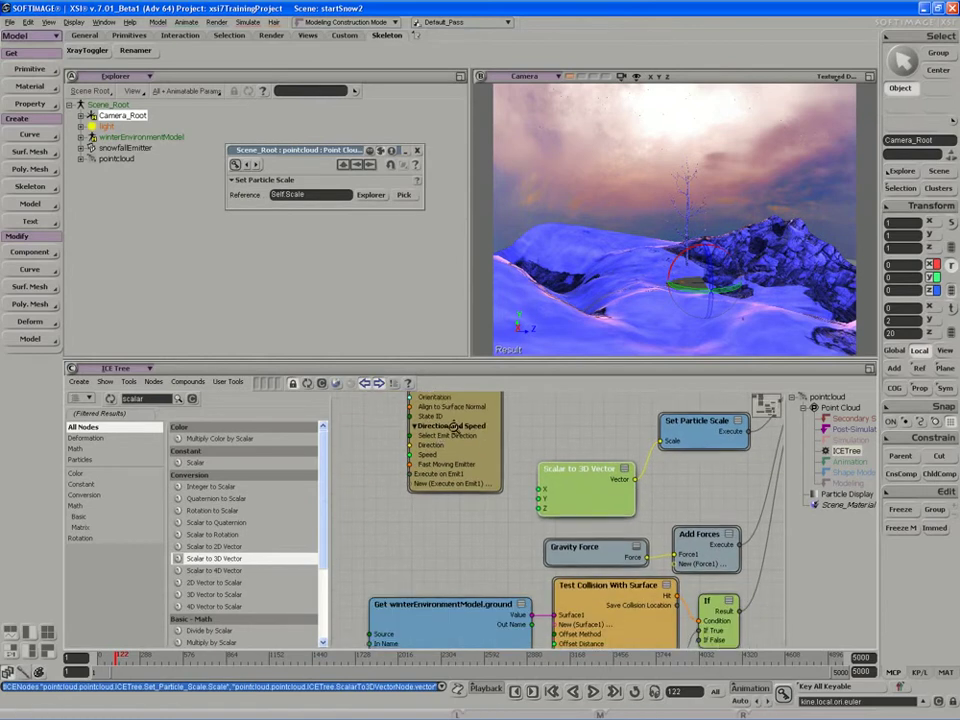
middle_drag(454, 427, 453, 422)
click(581, 512)
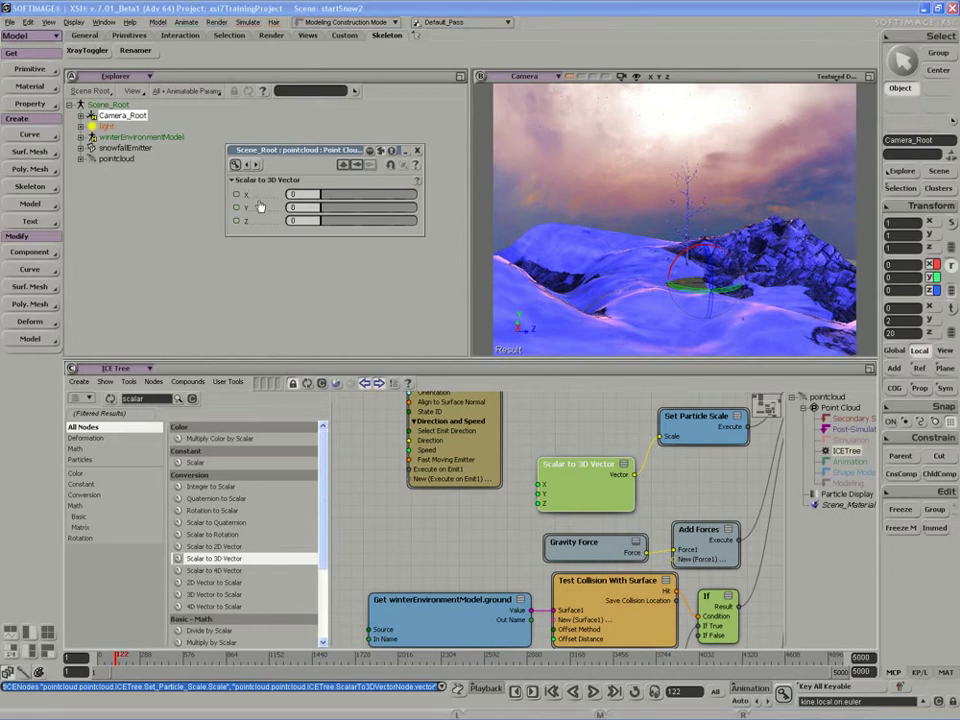
click(302, 194)
text(1.5)
key(Tab)
text(1.5)
key(Tab)
text(1)
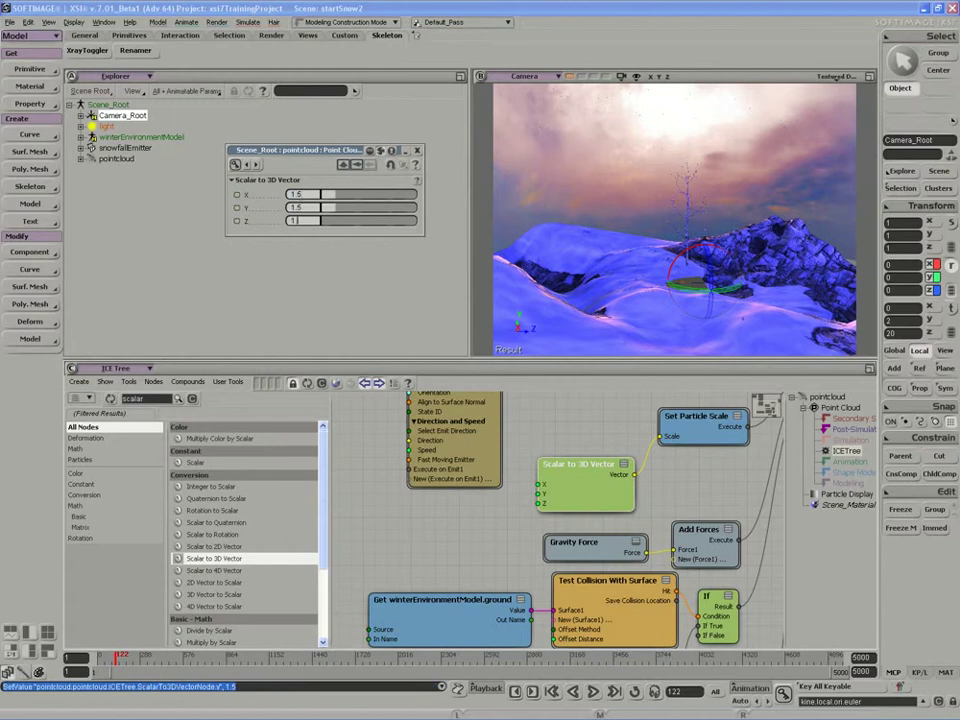
text(.5)
key(Return)
Step: Play the simulation, try other Scalar to 3D Vector values, undo those changes and stop the playback
key(Up)
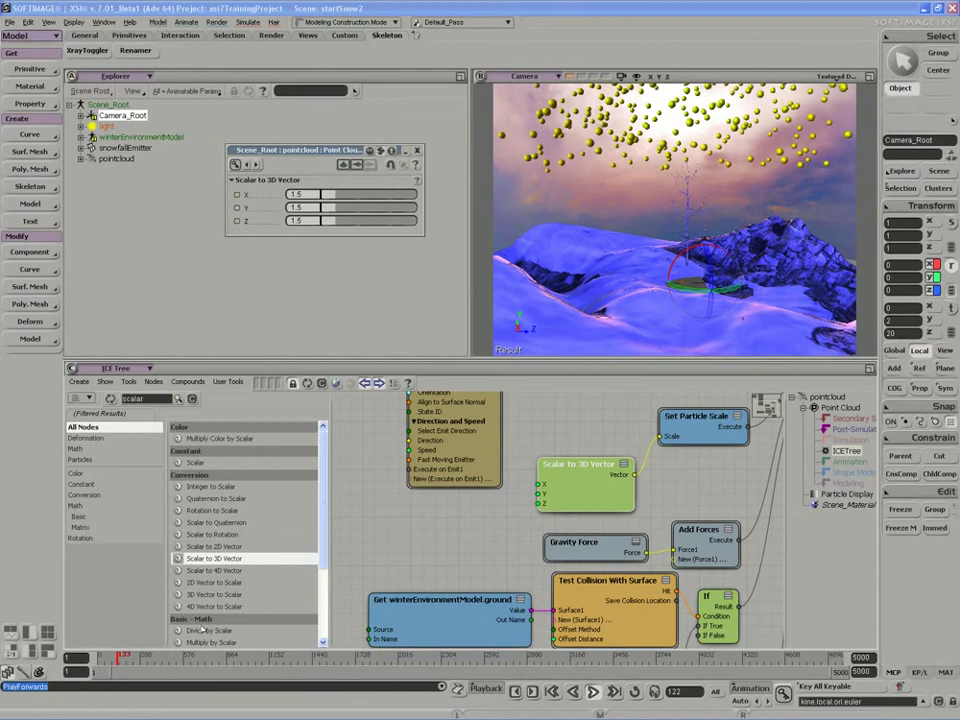
drag(341, 193, 370, 220)
key(ctrl+z)
key(ctrl+z)
key(ctrl+z)
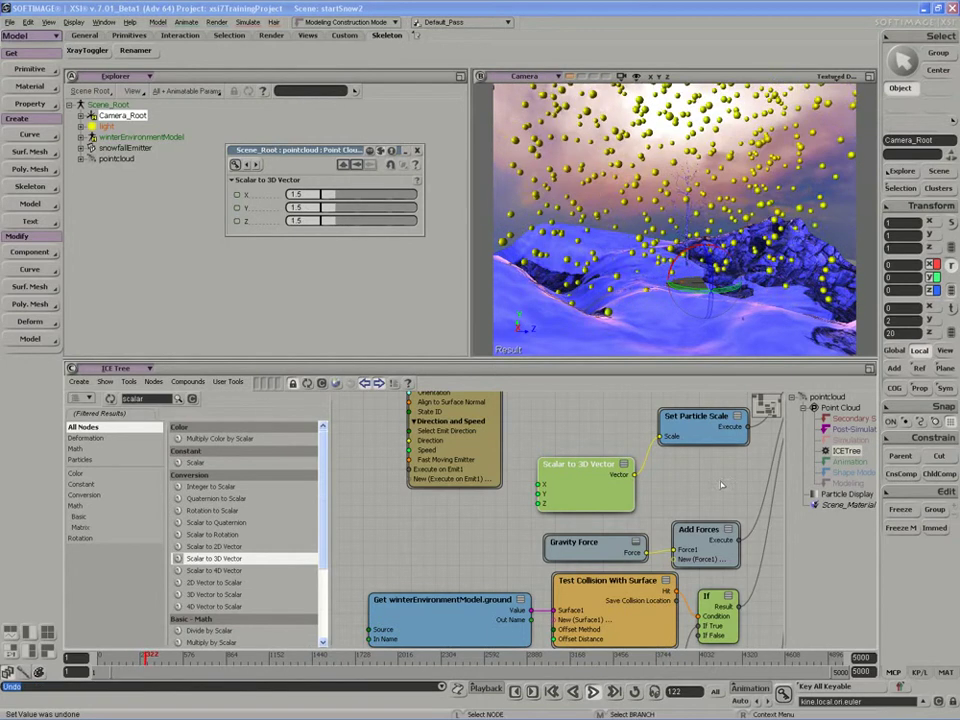
click(614, 693)
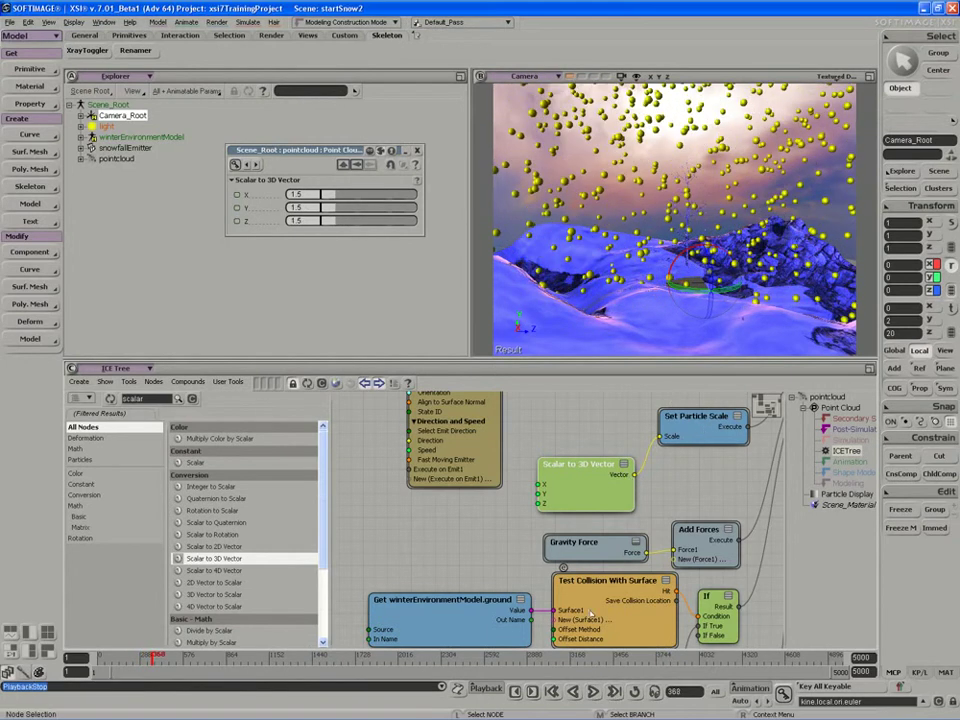
Step: Search the node library for "random" and add a Randomize Value by Range node to the ICE tree
drag(544, 500, 566, 496)
drag(482, 442, 477, 467)
scroll(524, 506, down, 2)
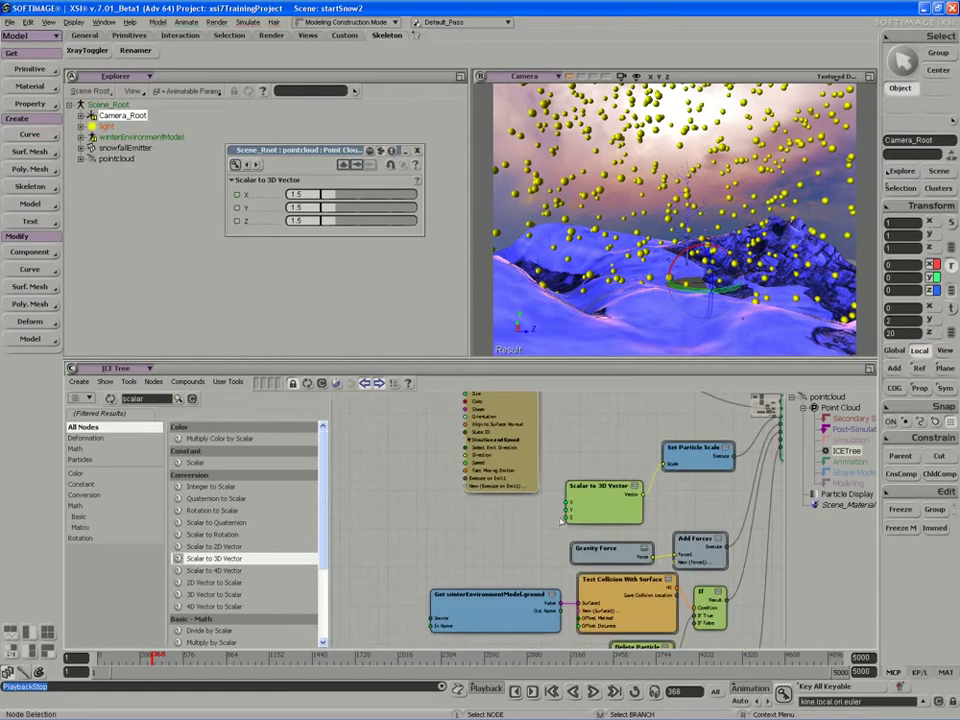
double_click(166, 399)
text(random)
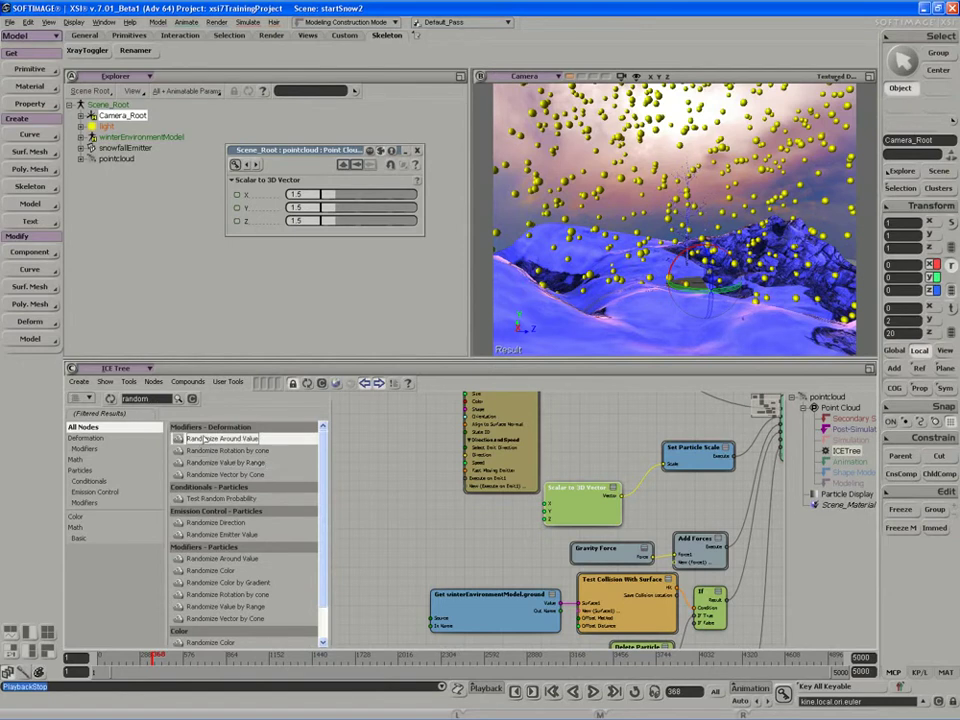
drag(222, 462, 400, 516)
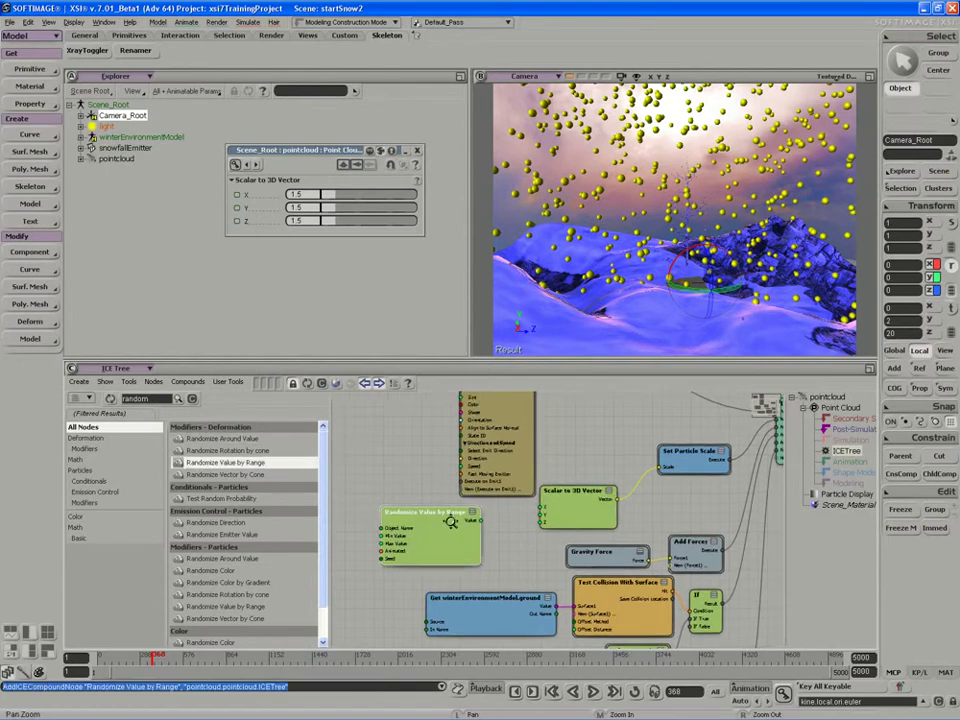
Step: Connect the Value output of Randomize Value by Range to the X input of Scalar to 3D Vector
drag(501, 423, 497, 391)
drag(425, 541, 445, 528)
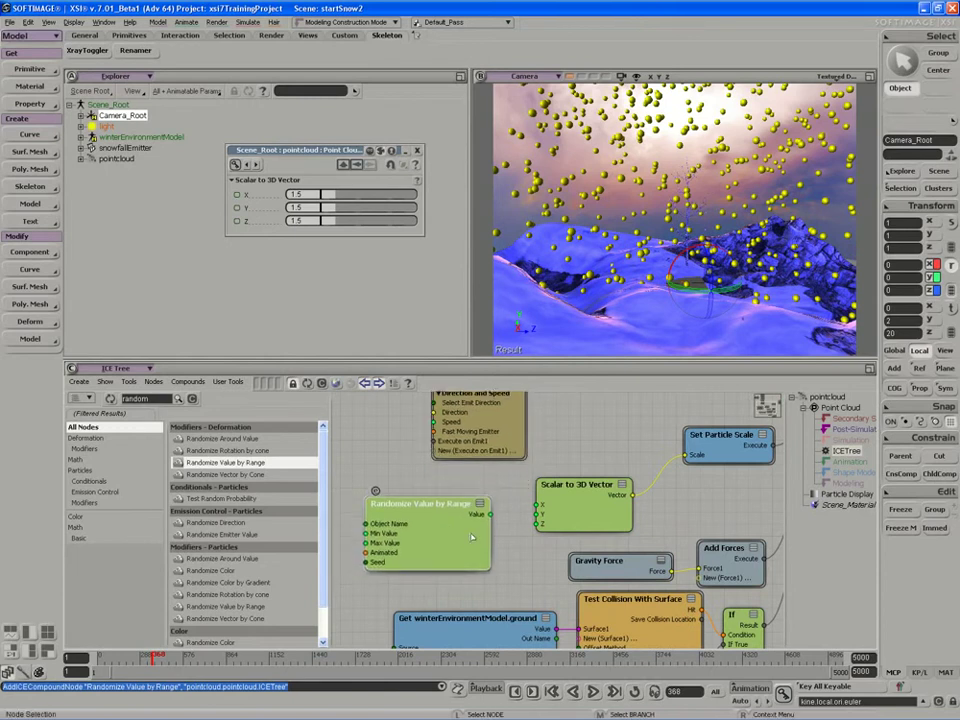
drag(490, 514, 551, 508)
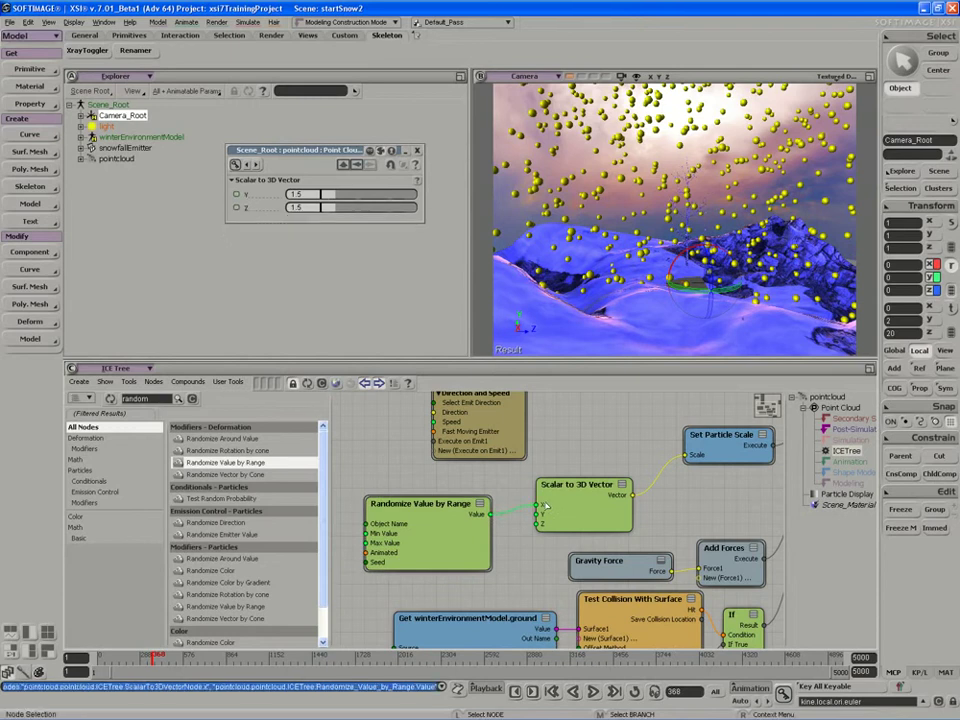
Step: Turn off Animated on the Randomize Value by Range node and set its Min Value to 1 and Max Value to 1.65
drag(442, 528, 418, 512)
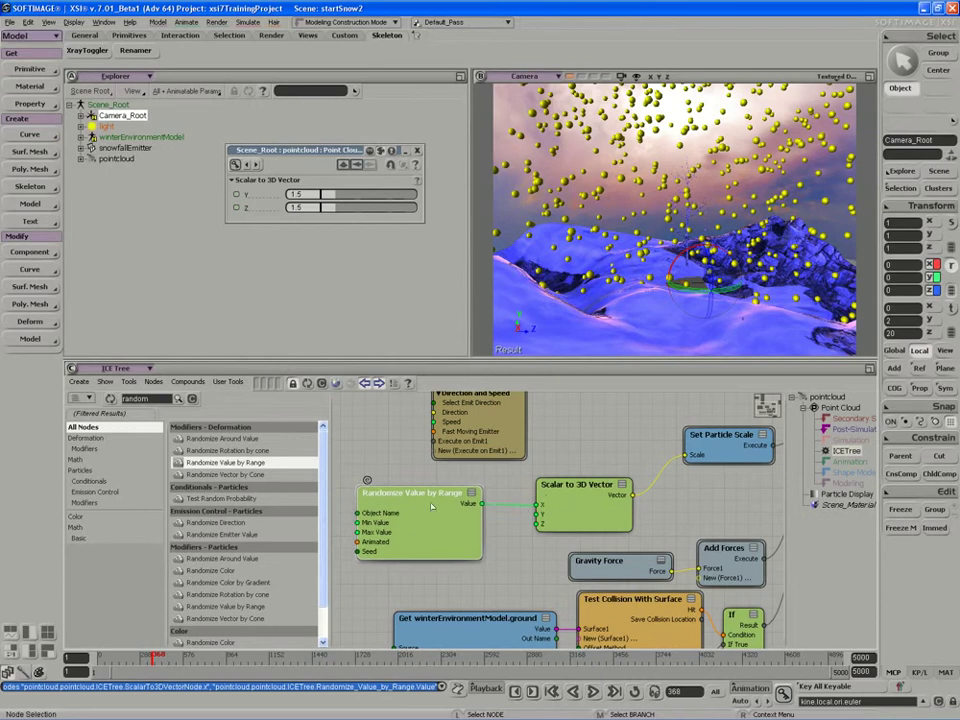
drag(420, 512, 423, 513)
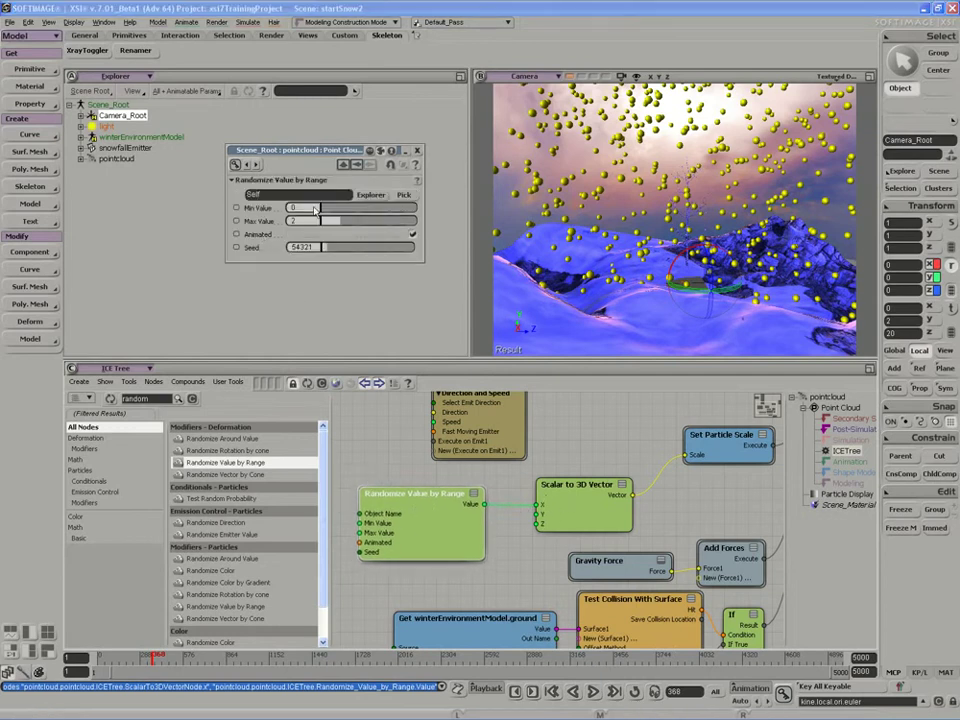
click(412, 235)
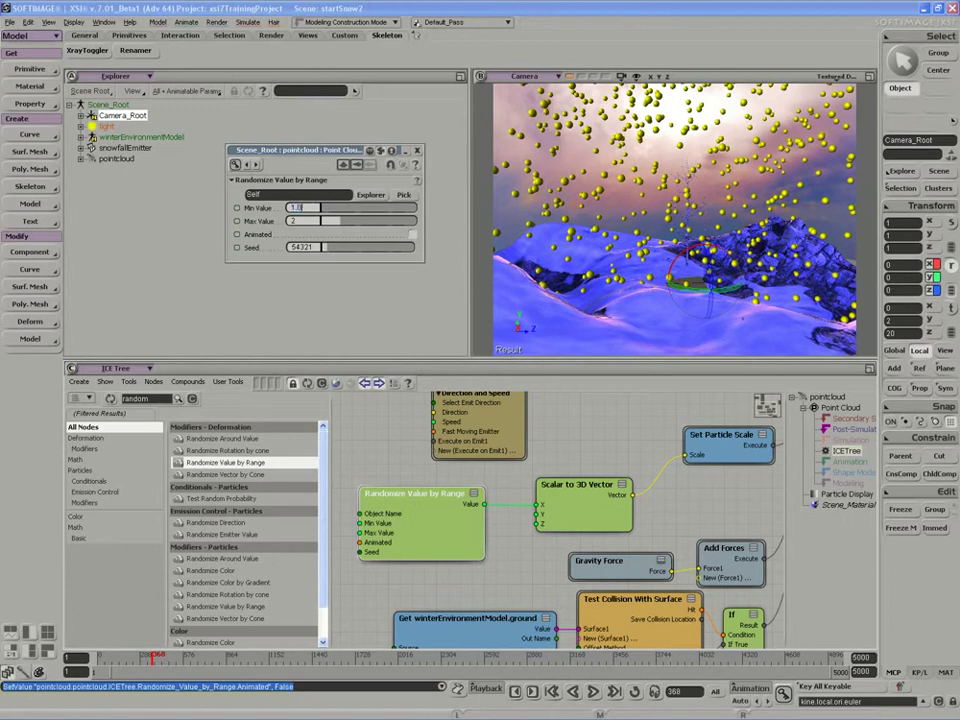
key(Tab)
key(Return)
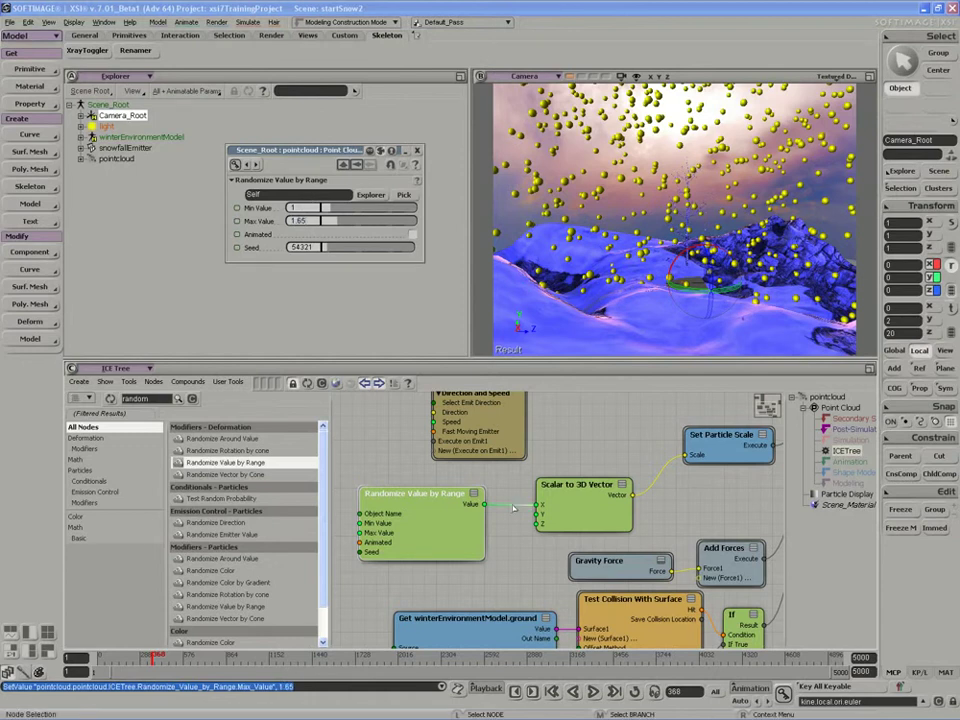
Step: Duplicate the Randomize Value by Range node and place the copy below the original, moving the Get winterEnvironmentModel.ground node out of the way
drag(413, 533, 392, 593)
key(ctrl+d)
middle_drag(392, 593, 492, 555)
click(482, 484)
drag(494, 551, 481, 547)
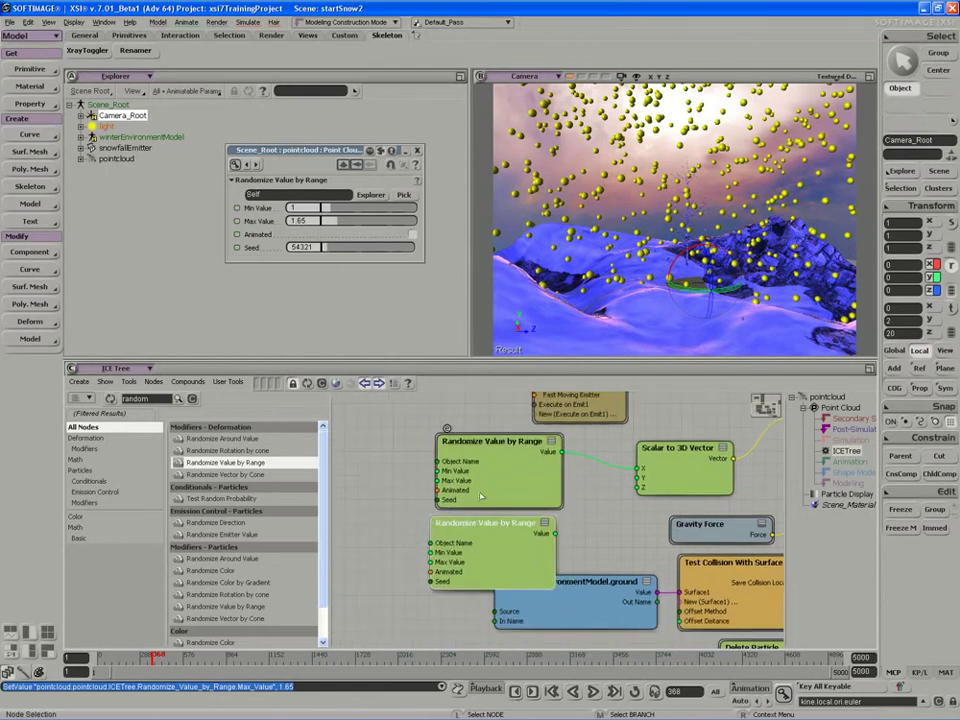
drag(481, 460, 485, 455)
drag(584, 598, 588, 638)
drag(536, 545, 539, 544)
Step: Align the two Randomize Value by Range nodes and connect the duplicate's Value output to the Y input of Scalar to 3D Vector
click(566, 449)
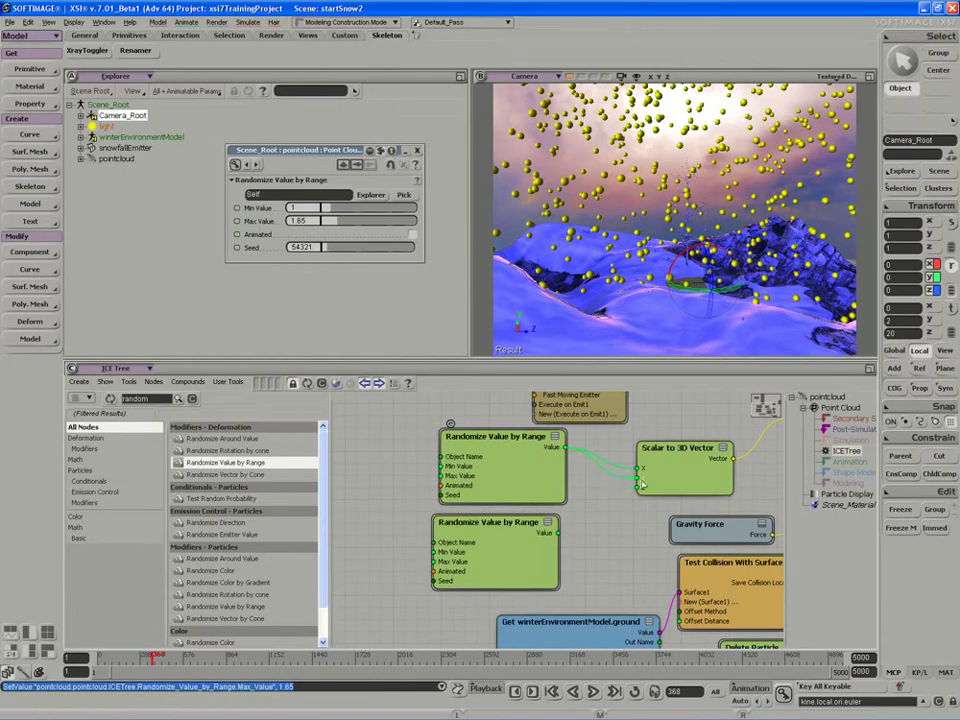
drag(633, 495, 630, 494)
drag(506, 469, 490, 471)
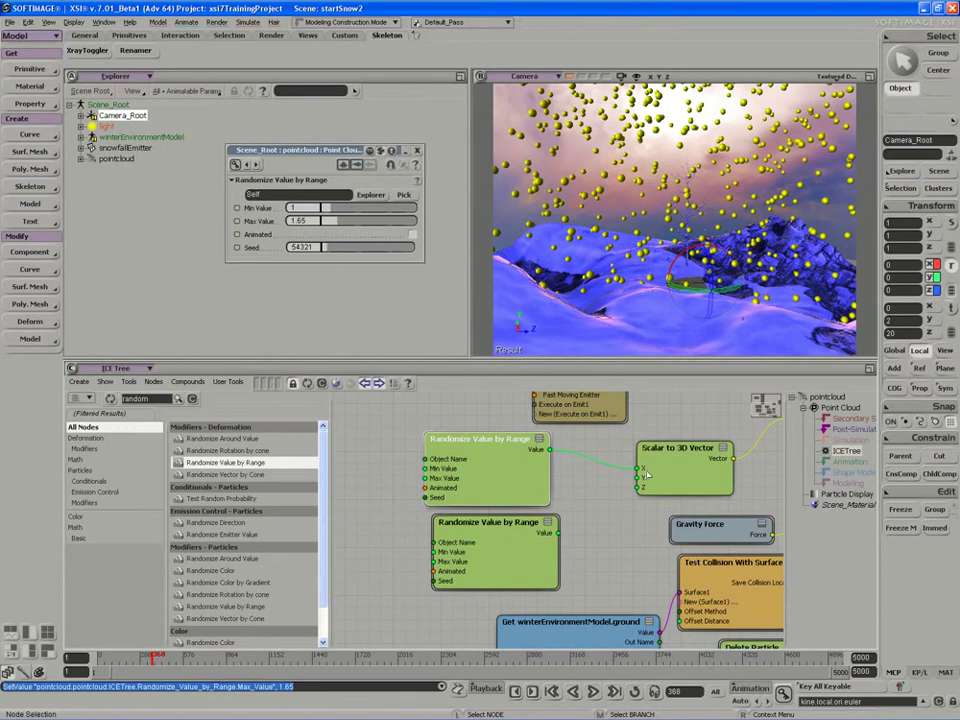
drag(503, 538, 488, 545)
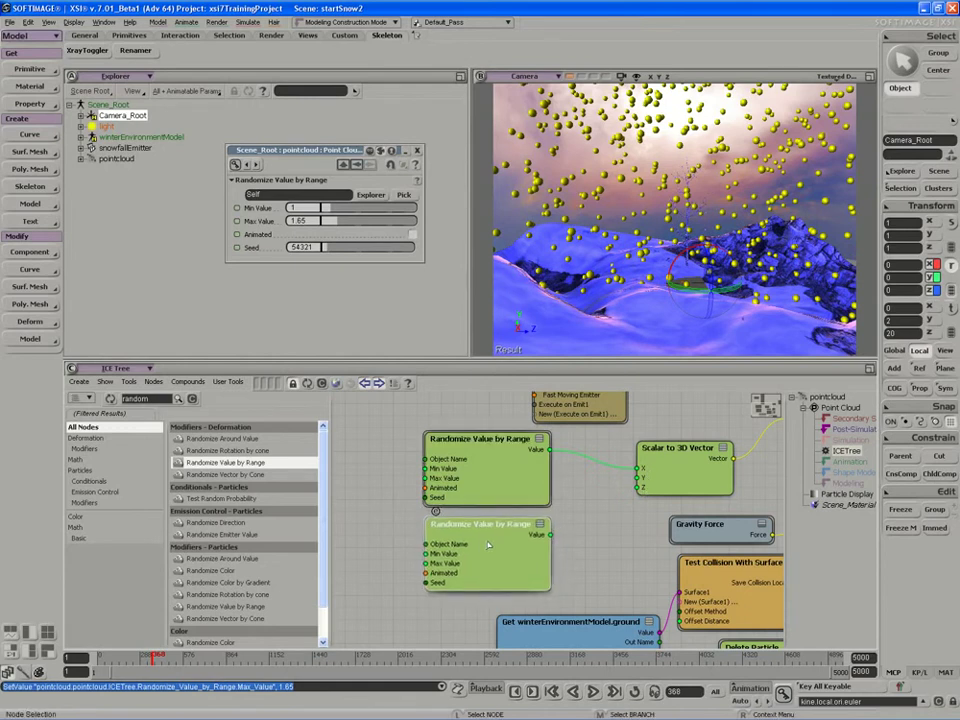
drag(549, 535, 637, 477)
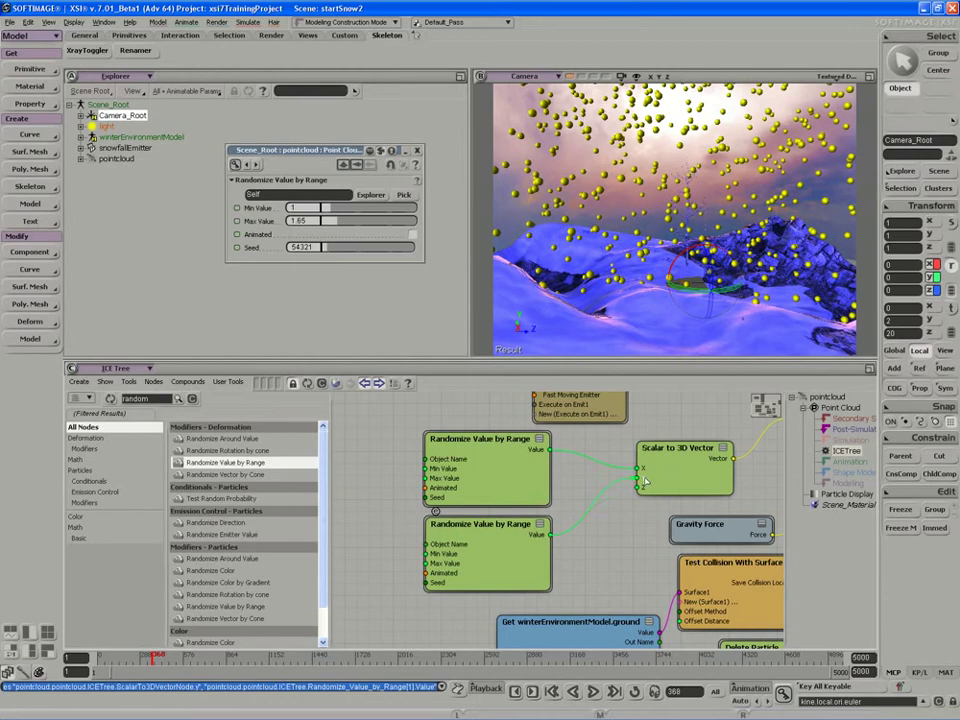
Step: Set the Seed of the duplicated Randomize Value by Range node to 25974
double_click(478, 553)
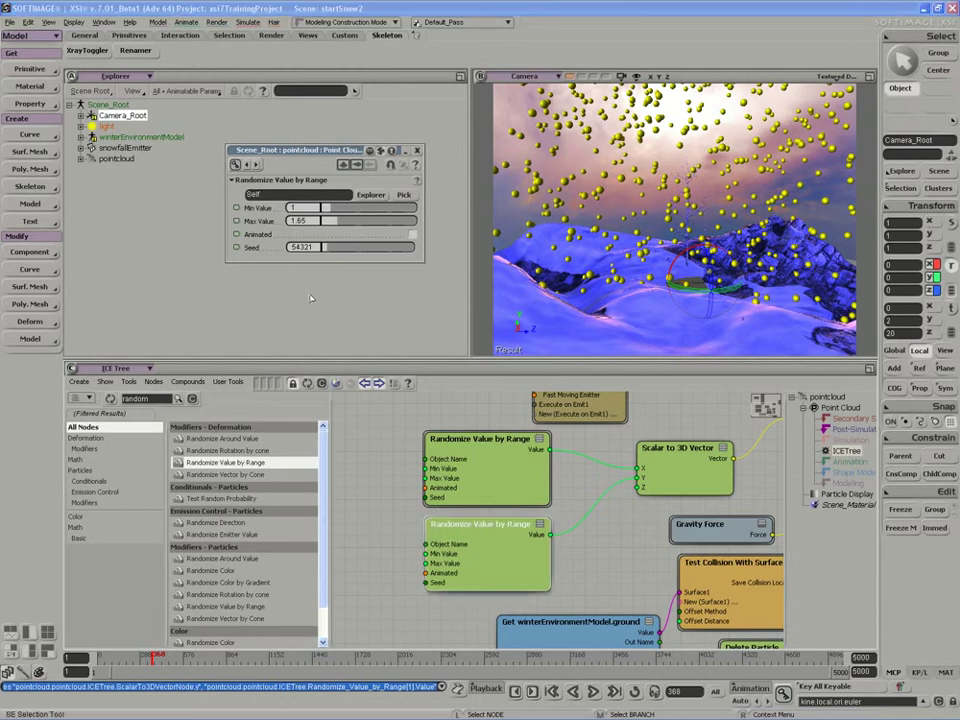
drag(290, 247, 322, 247)
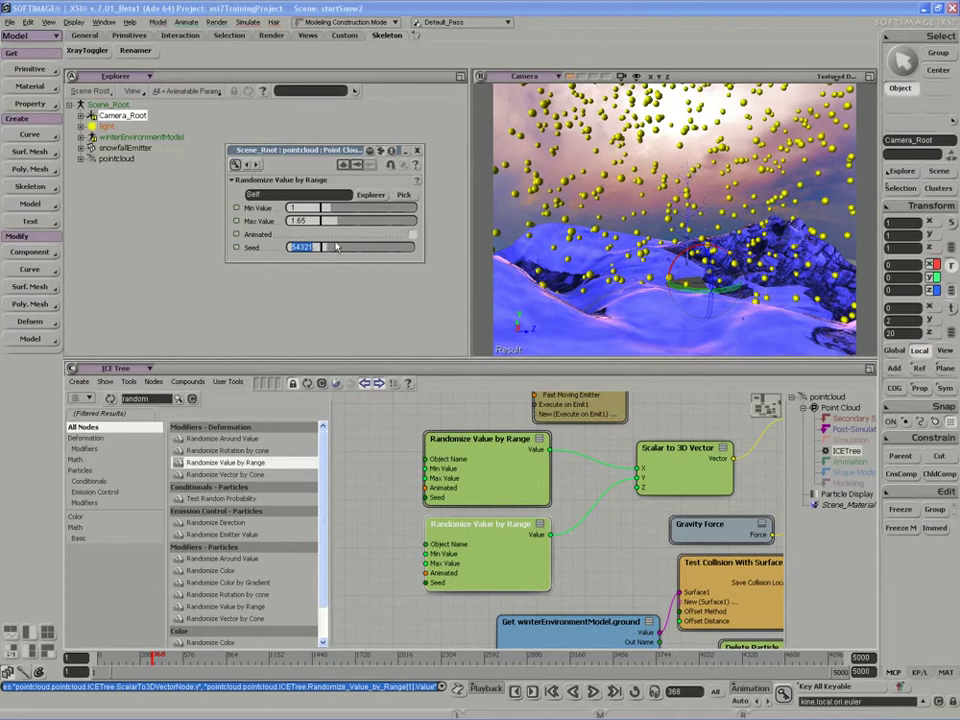
text(25974)
key(Return)
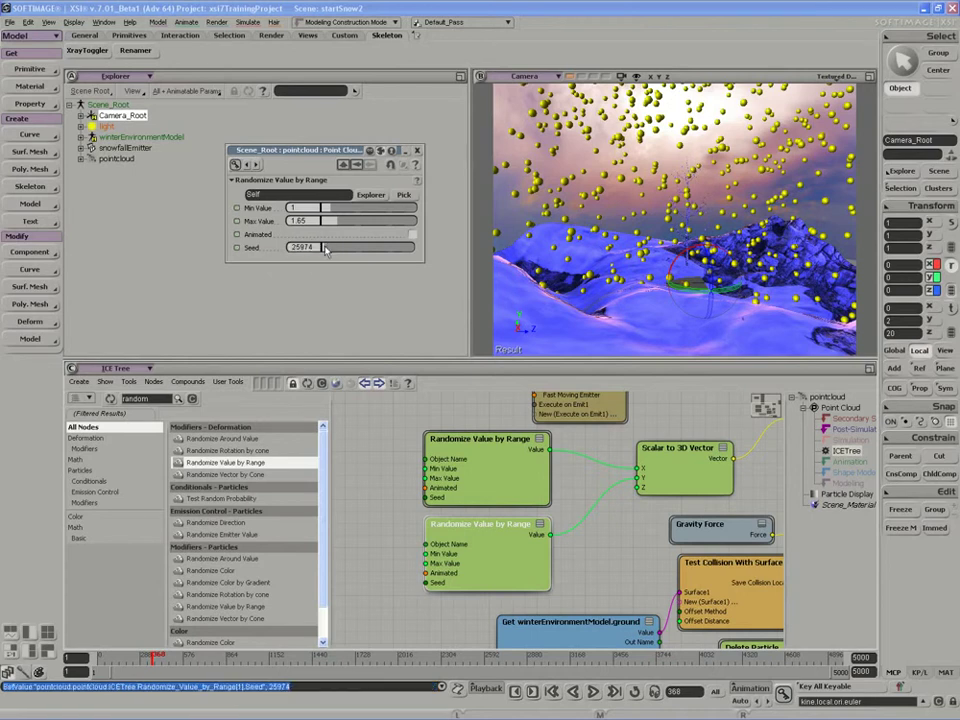
Step: Duplicate the lower Randomize Value by Range node, place the copy below it, and connect its Value output to Z of Scalar to 3D Vector
double_click(484, 458)
drag(479, 538, 481, 536)
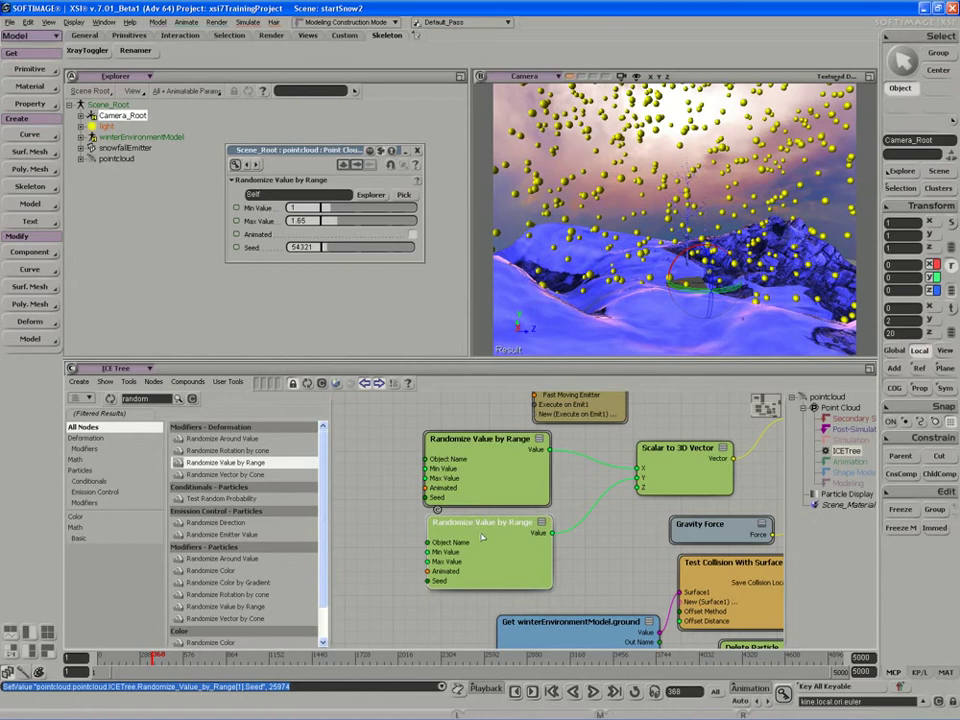
key(ctrl+c)
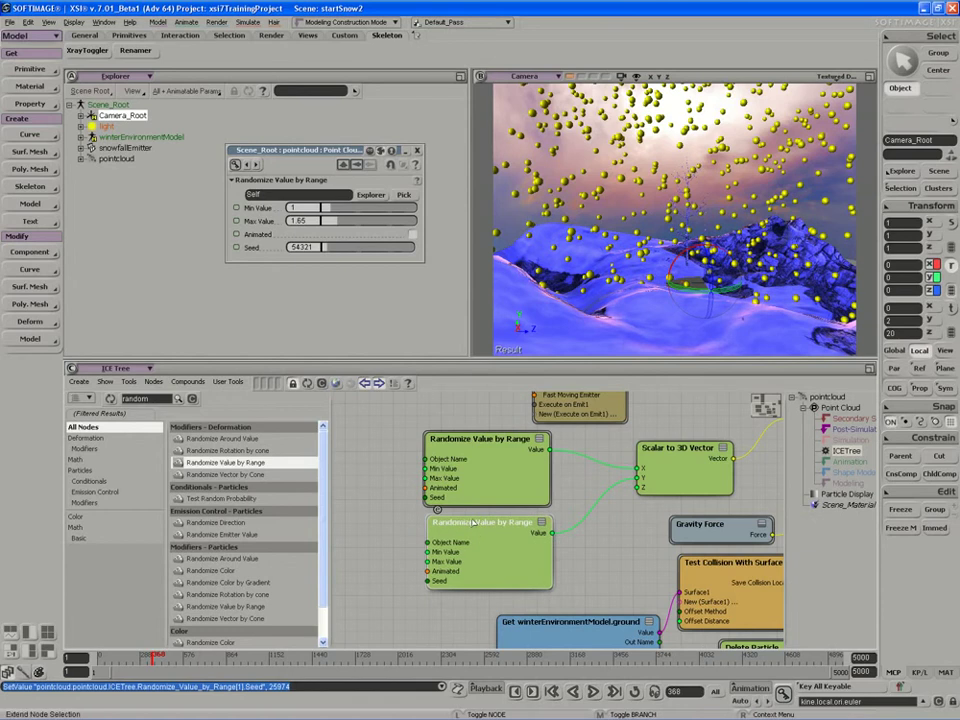
key(ctrl+v)
drag(543, 598, 572, 628)
drag(537, 492, 650, 417)
drag(609, 460, 616, 512)
Step: Set the middle Randomize Value by Range node's Min Value to 0.9 and Max Value to 1.7
click(492, 527)
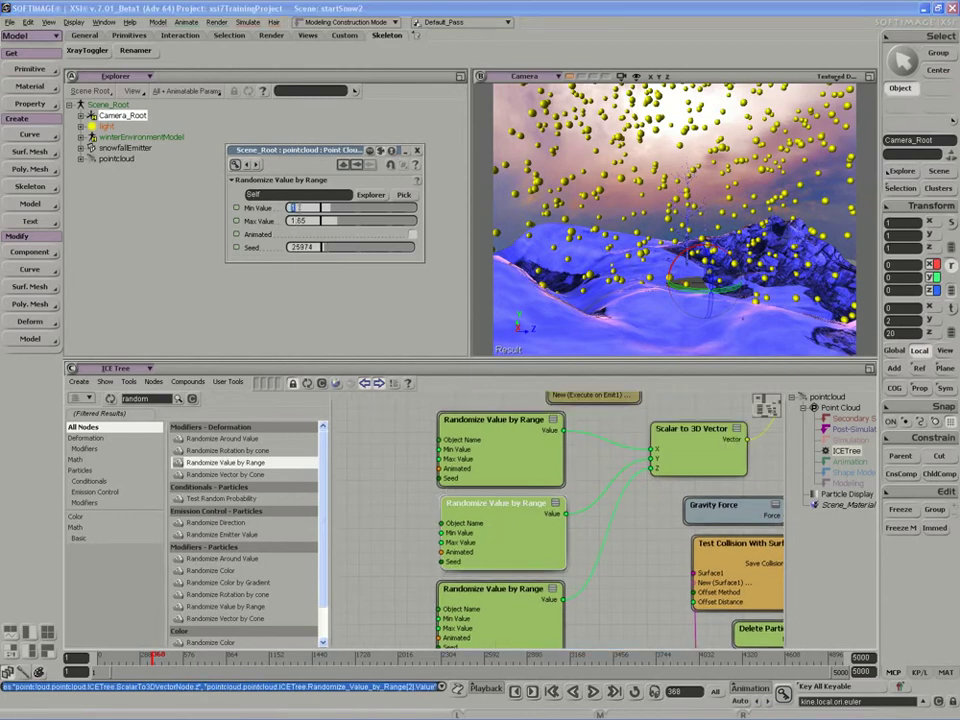
key(Tab)
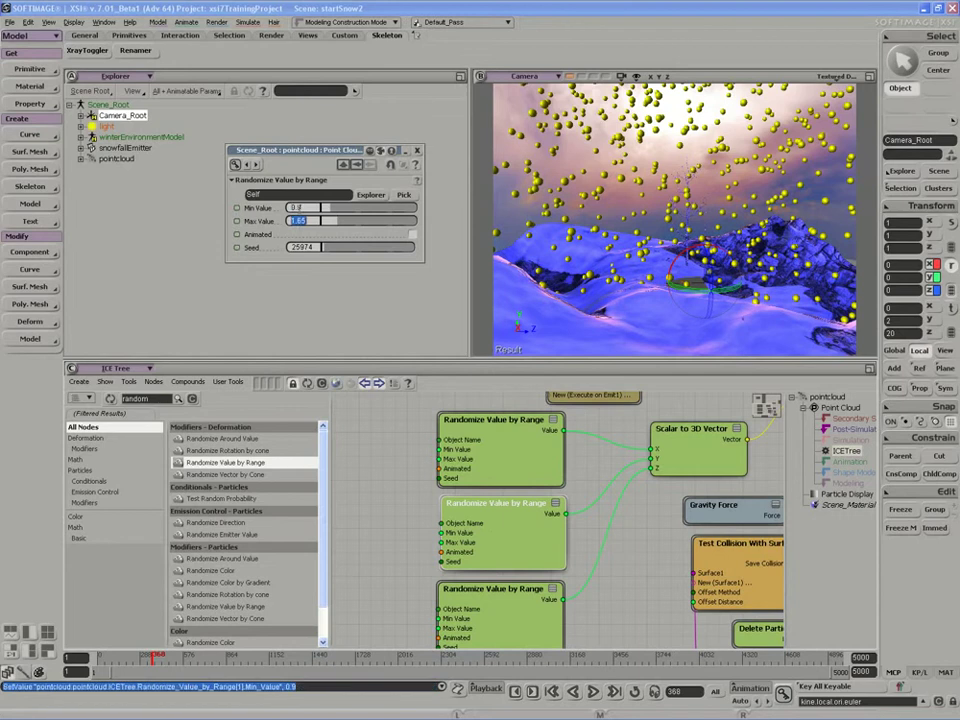
text(1.7)
key(Tab)
Step: Set Min Value to 0.97 and Max Value to 1.59 on the third Randomize Value by Range node, which feeds Z
double_click(503, 597)
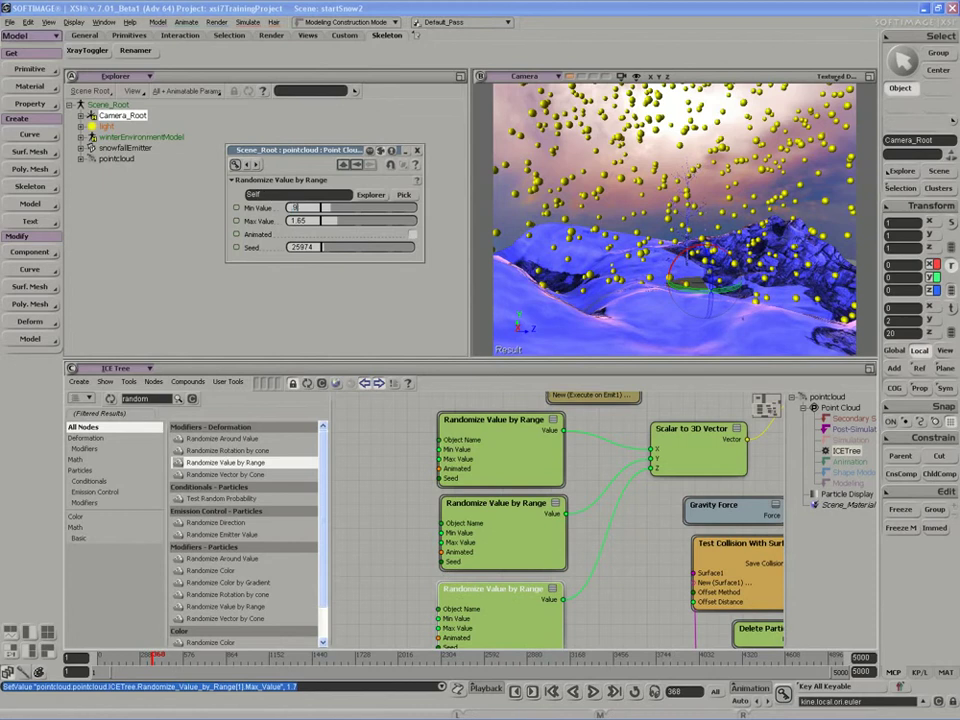
key(Tab)
text(1.59)
key(Return)
Step: Play the snowfall simulation from the start, stop it, and inspect the scaled particles up close in the Camera view
click(592, 693)
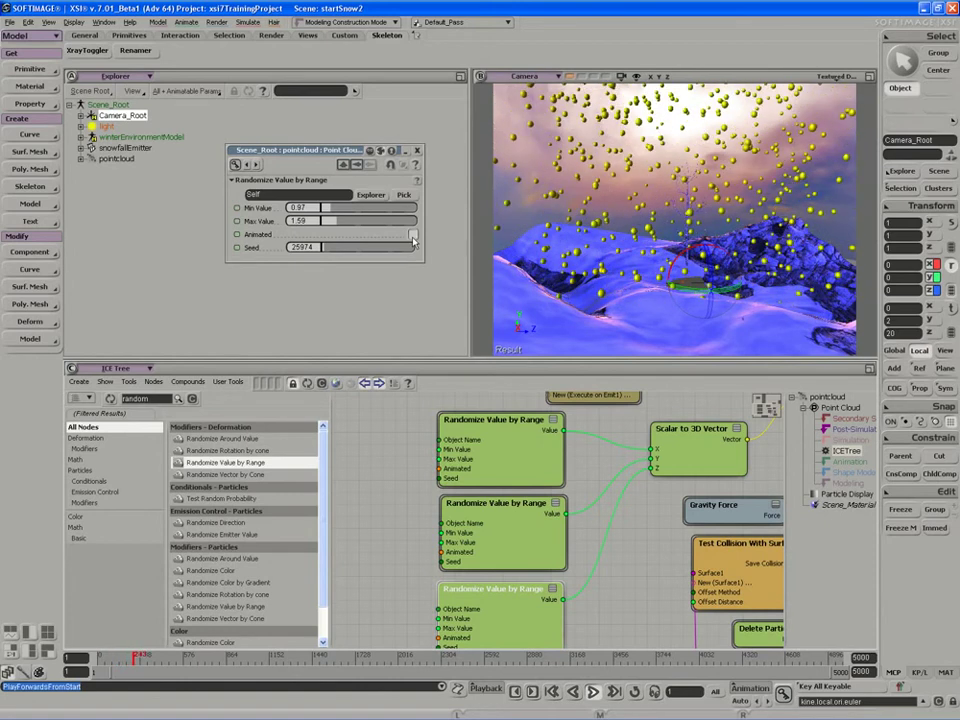
click(596, 692)
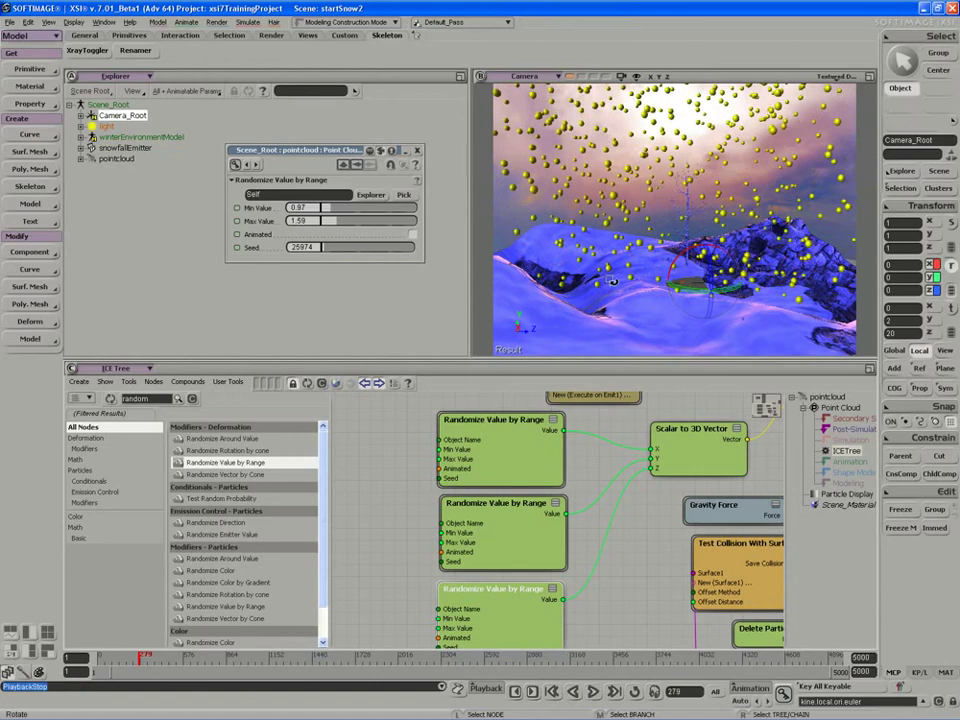
scroll(610, 279, up, 3)
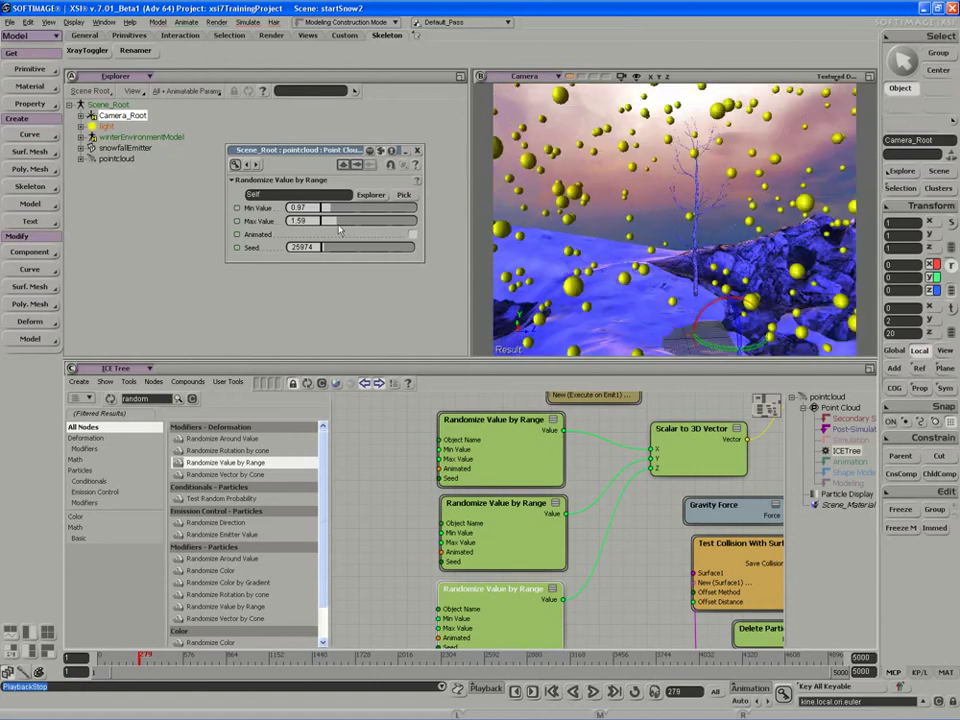
Step: Raise the third Randomize Value by Range node's Max Value to about 3.019 during playback, and stop the simulation
click(594, 692)
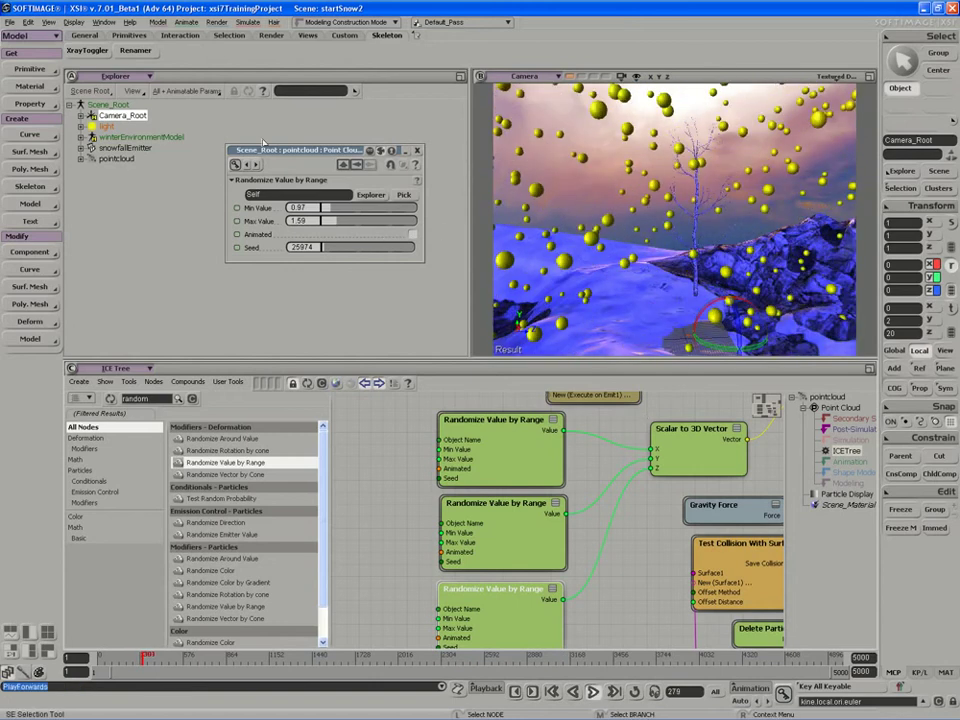
mouse_move(336, 222)
mouse_down()
mouse_move(384, 226)
mouse_move(351, 228)
mouse_up()
click(594, 692)
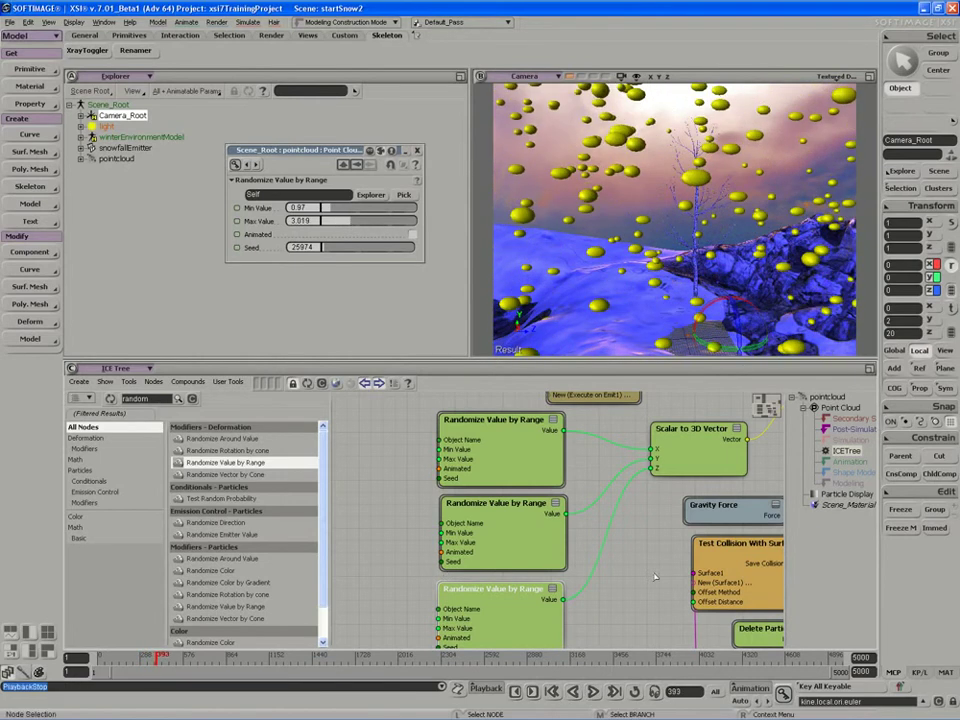
Step: Try Animated on the third Randomize Value by Range node while the simulation replays, and turn the option back off
scroll(643, 563, down, 1)
key(z)
drag(643, 565, 533, 586)
key(z)
drag(690, 438, 608, 483)
middle_drag(607, 483, 601, 481)
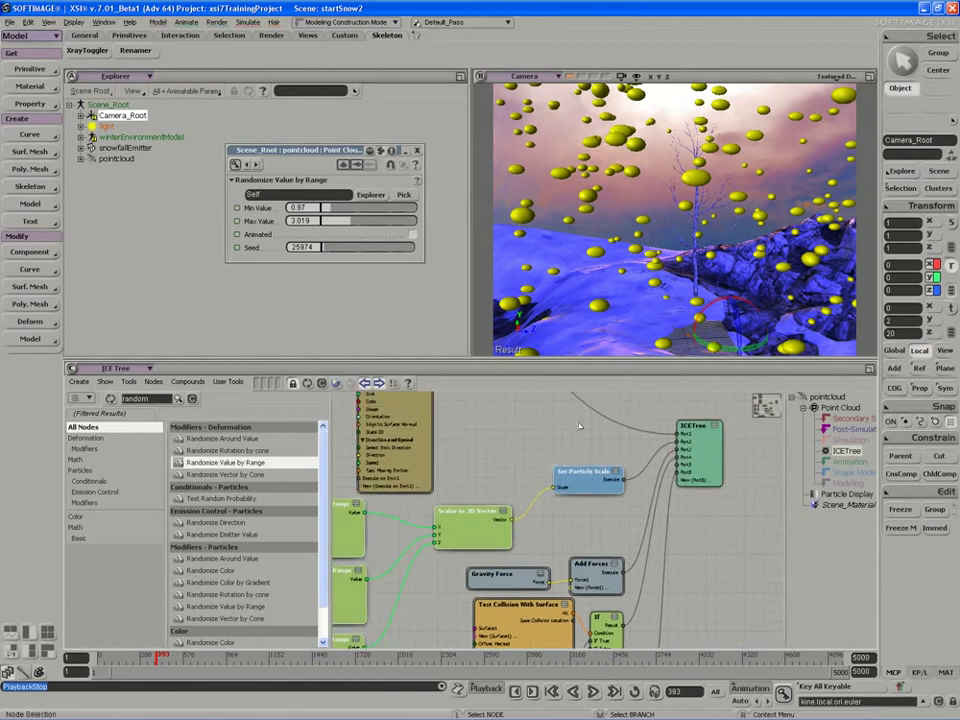
click(412, 234)
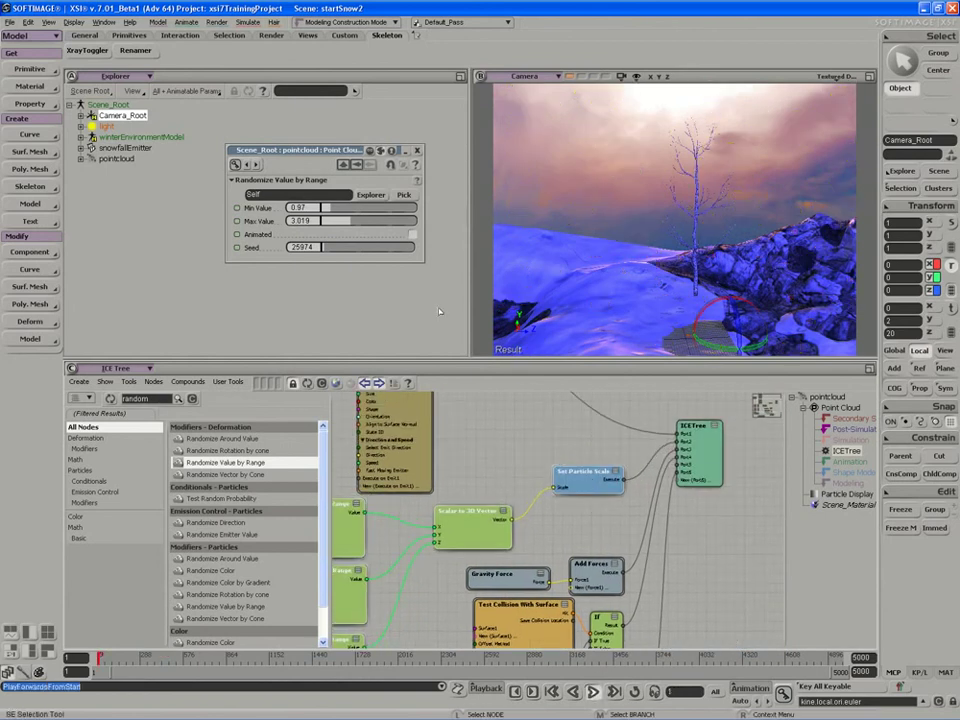
key(z)
drag(548, 545, 594, 548)
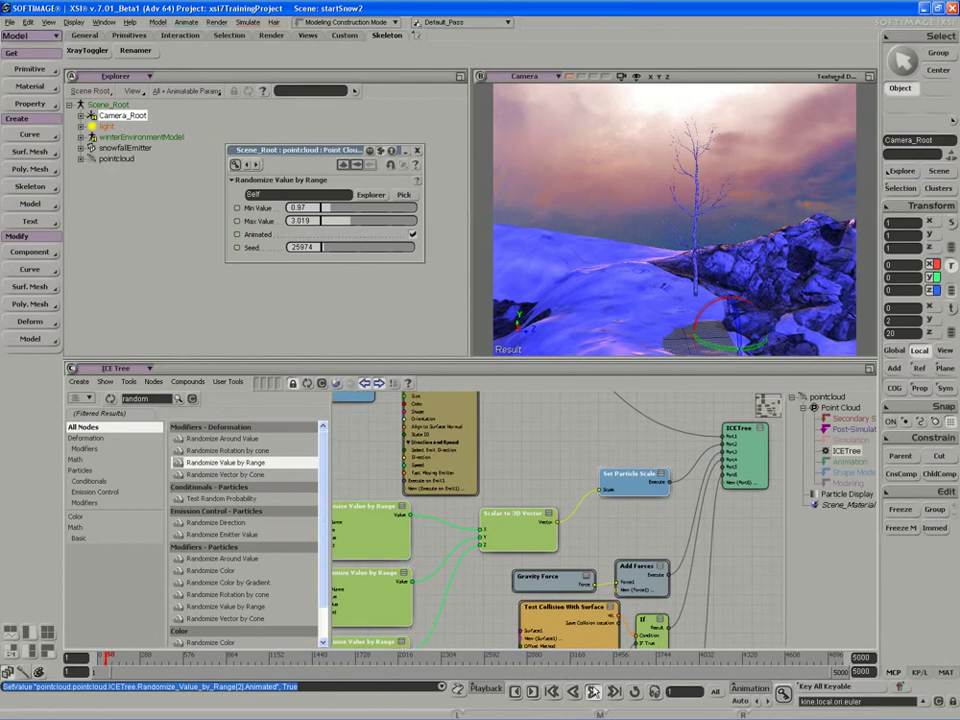
click(594, 692)
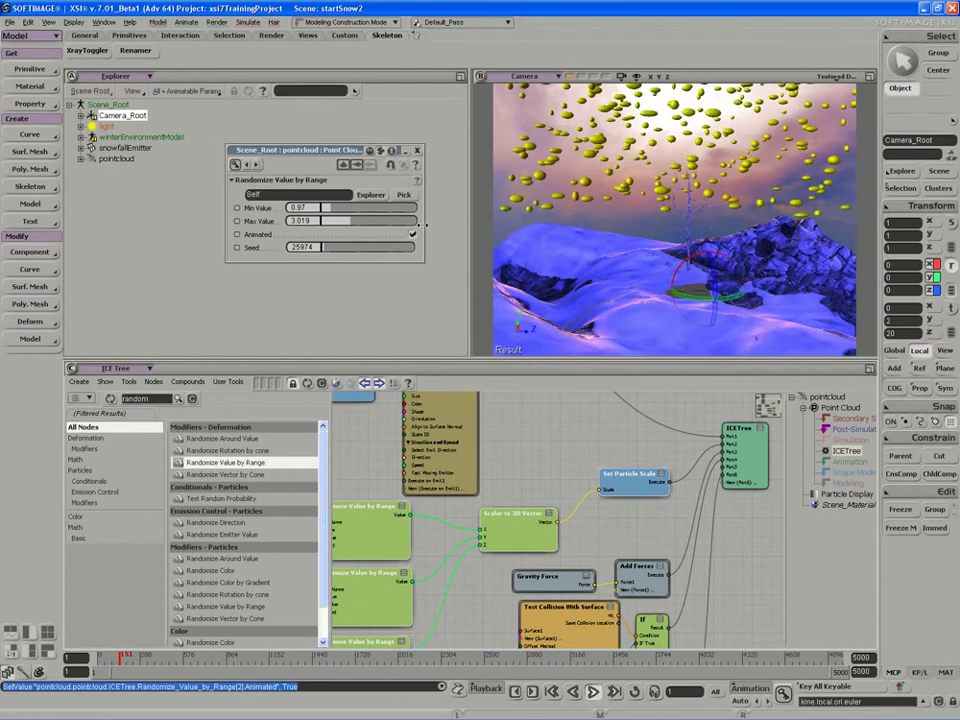
click(413, 234)
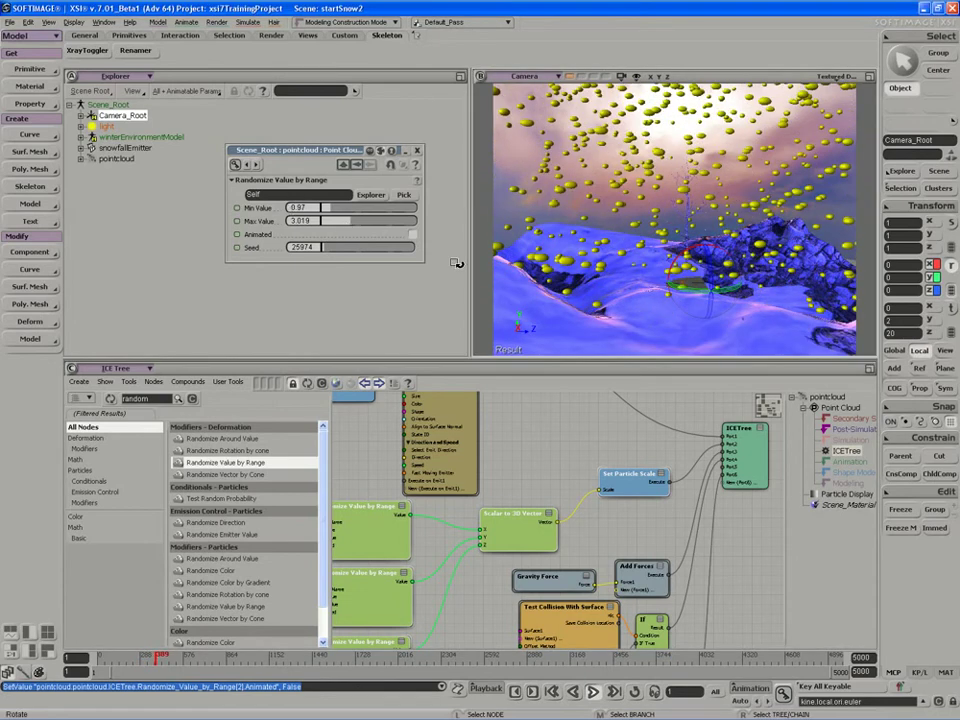
Step: Lower the third Randomize Value by Range node's Max Value to 1.321, and set the first node's Min Value to 1.195 and Max Value to 2.138
drag(349, 221, 335, 226)
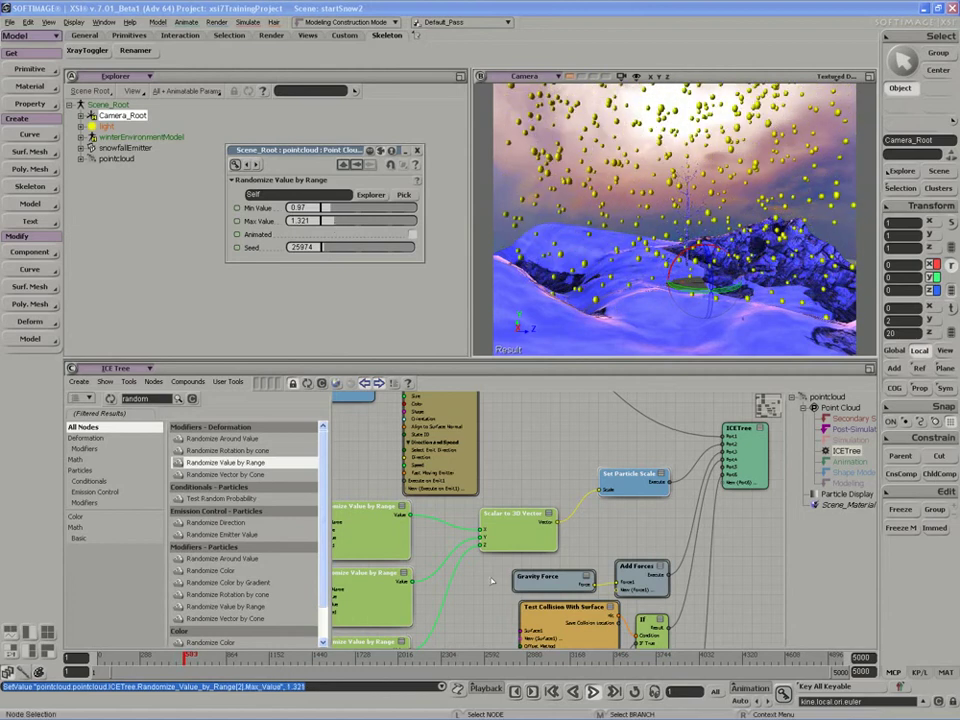
drag(503, 558, 570, 541)
click(435, 500)
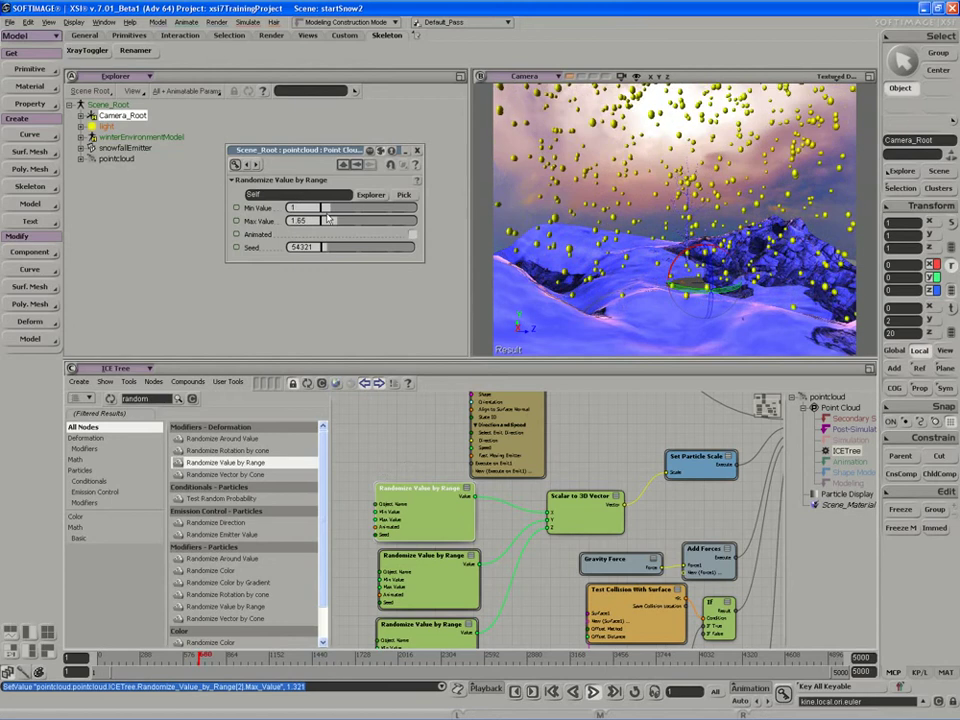
drag(331, 209, 344, 223)
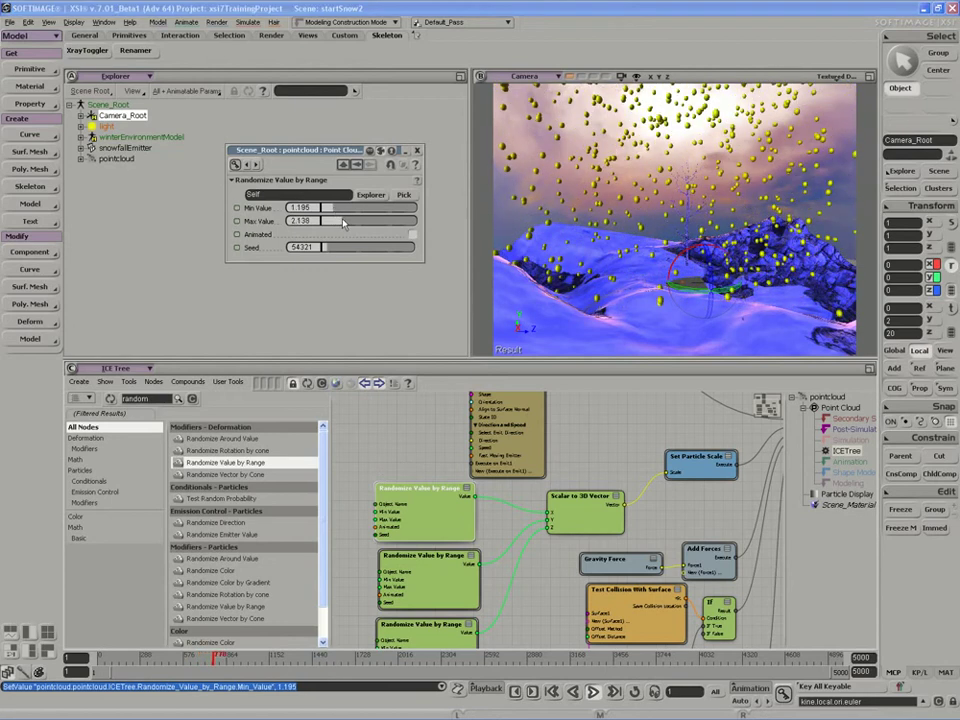
Step: Set the third Randomize Value by Range node's Min Value to 0.935 and Max Value to 1.887, close its properties, and stop playback
click(428, 626)
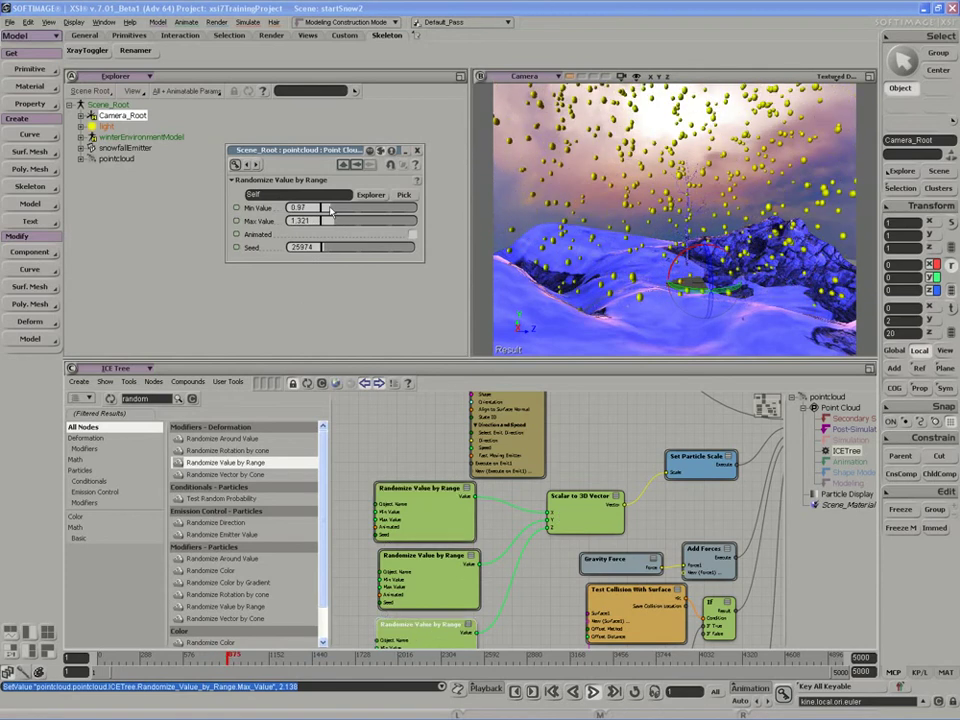
drag(331, 210, 341, 221)
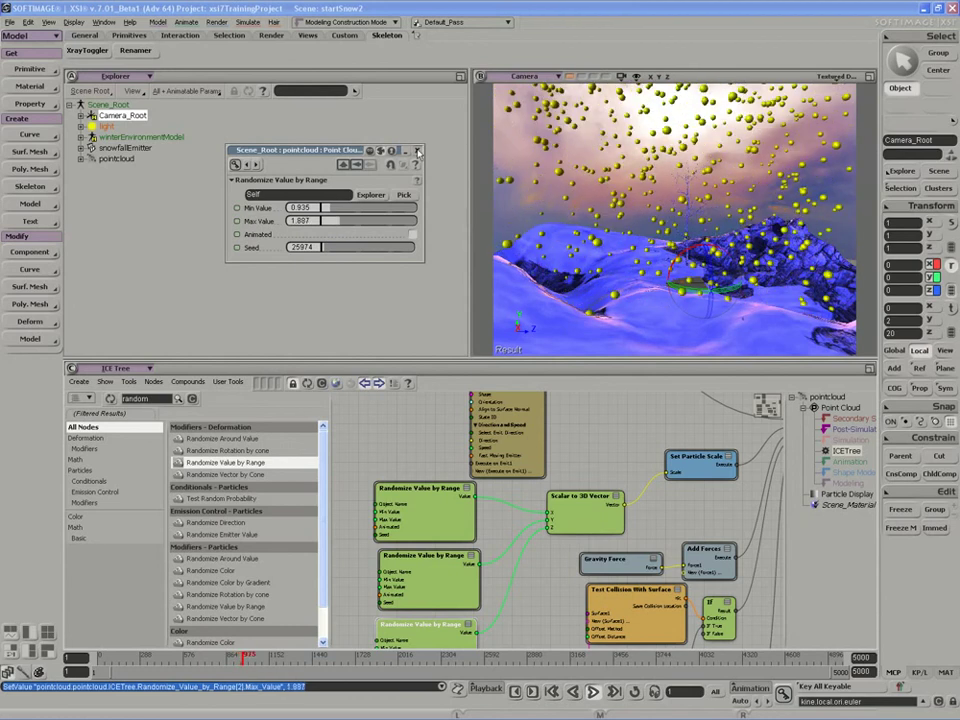
click(417, 151)
key(Escape)
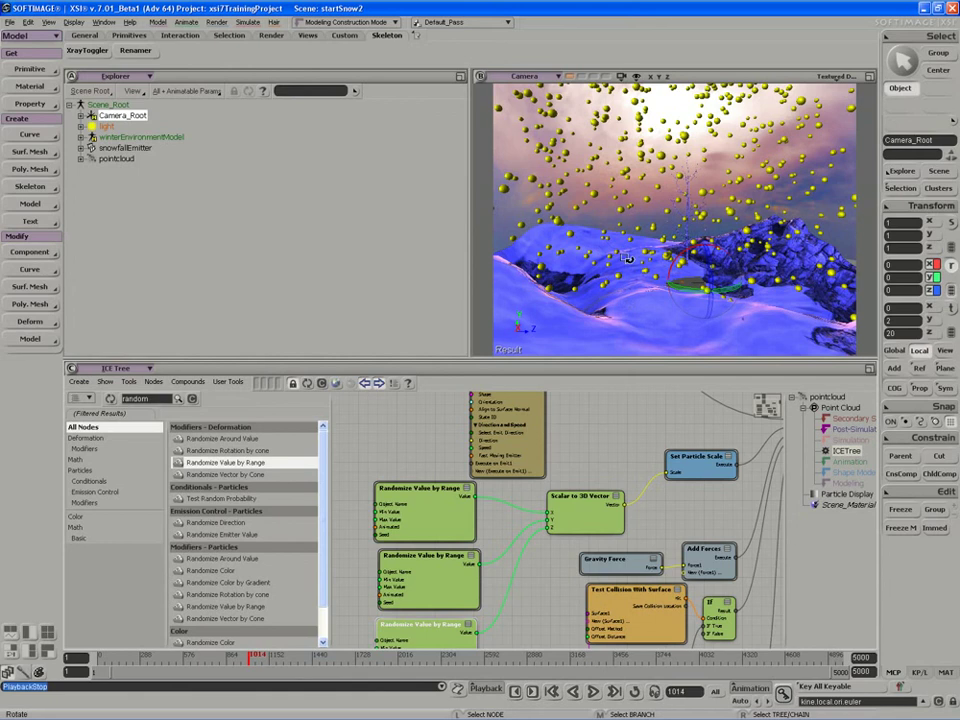
Step: Select the three Randomize Value by Range nodes together with the Scalar to 3D Vector and Set Particle Scale nodes
key(space)
middle_drag(636, 454, 639, 439)
middle_drag(711, 454, 697, 449)
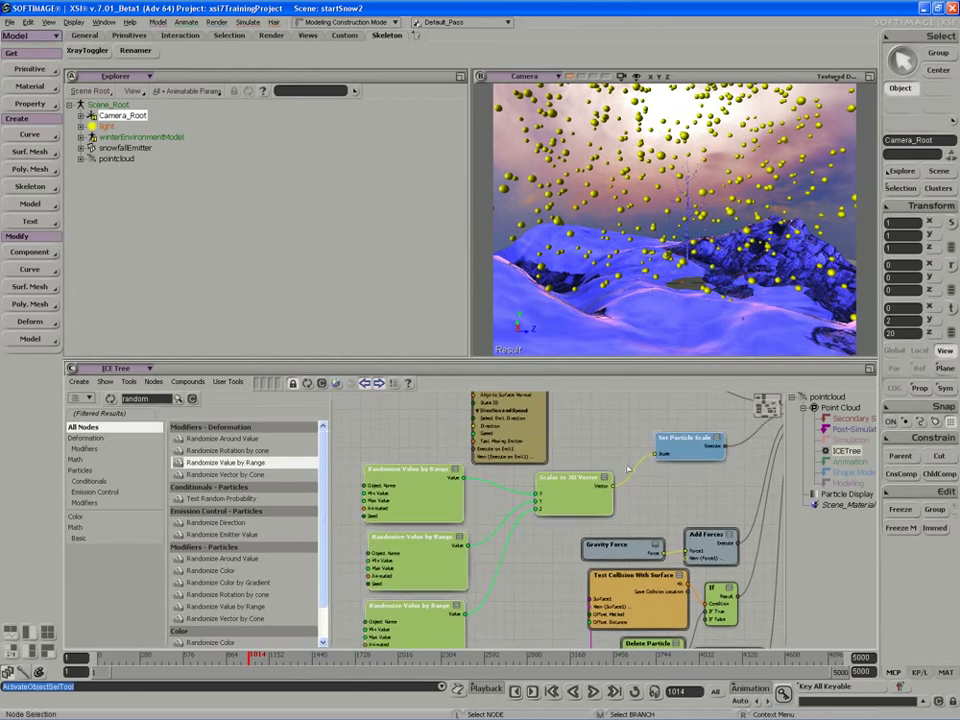
drag(446, 536, 445, 533)
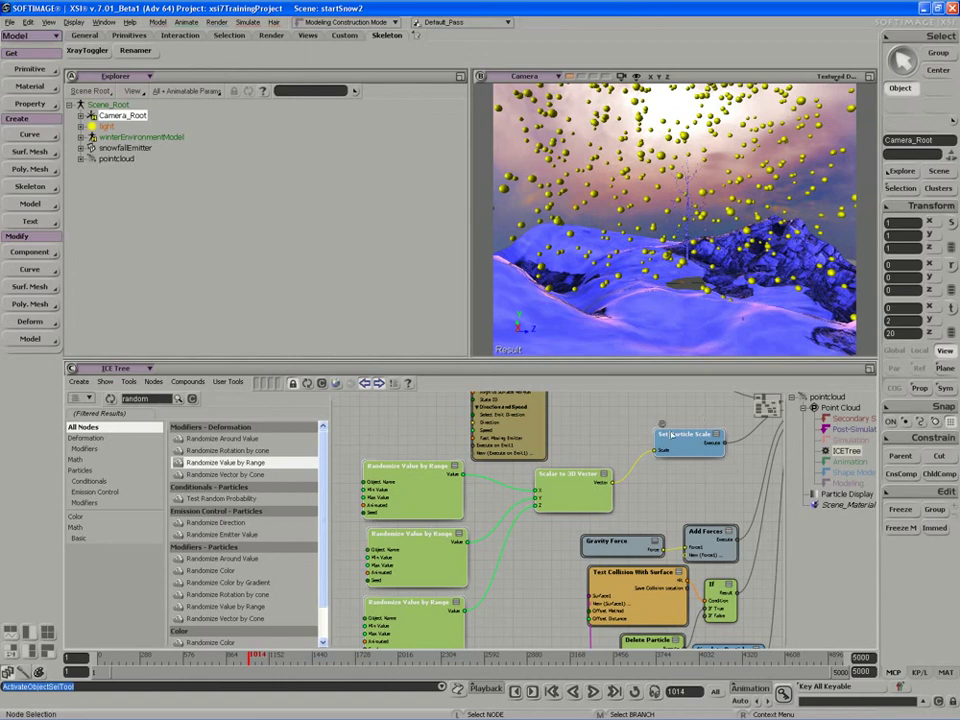
drag(749, 434, 627, 481)
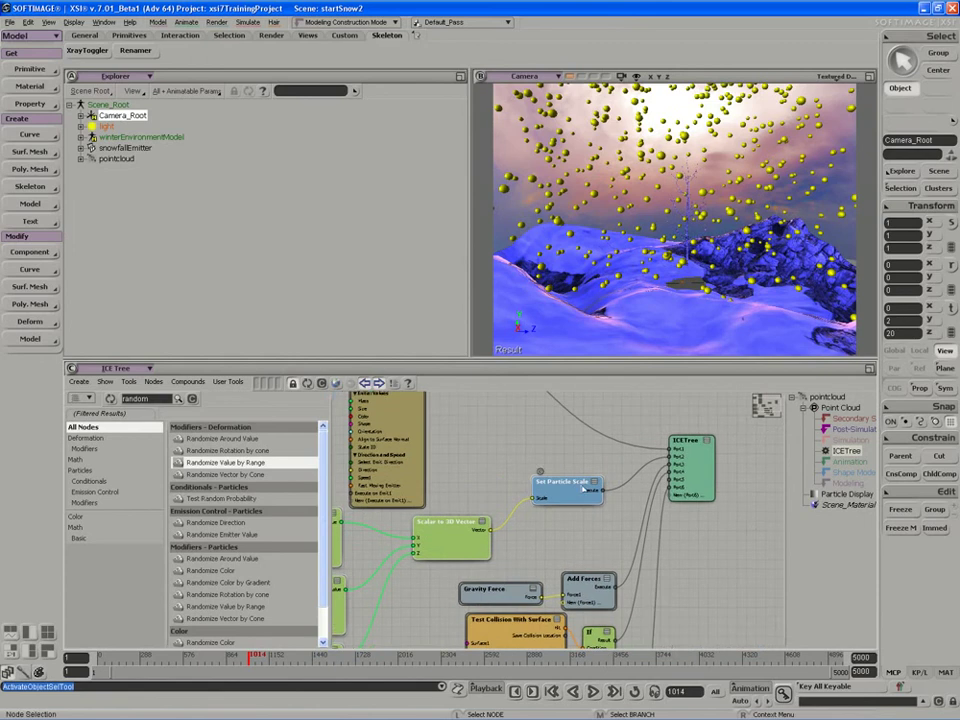